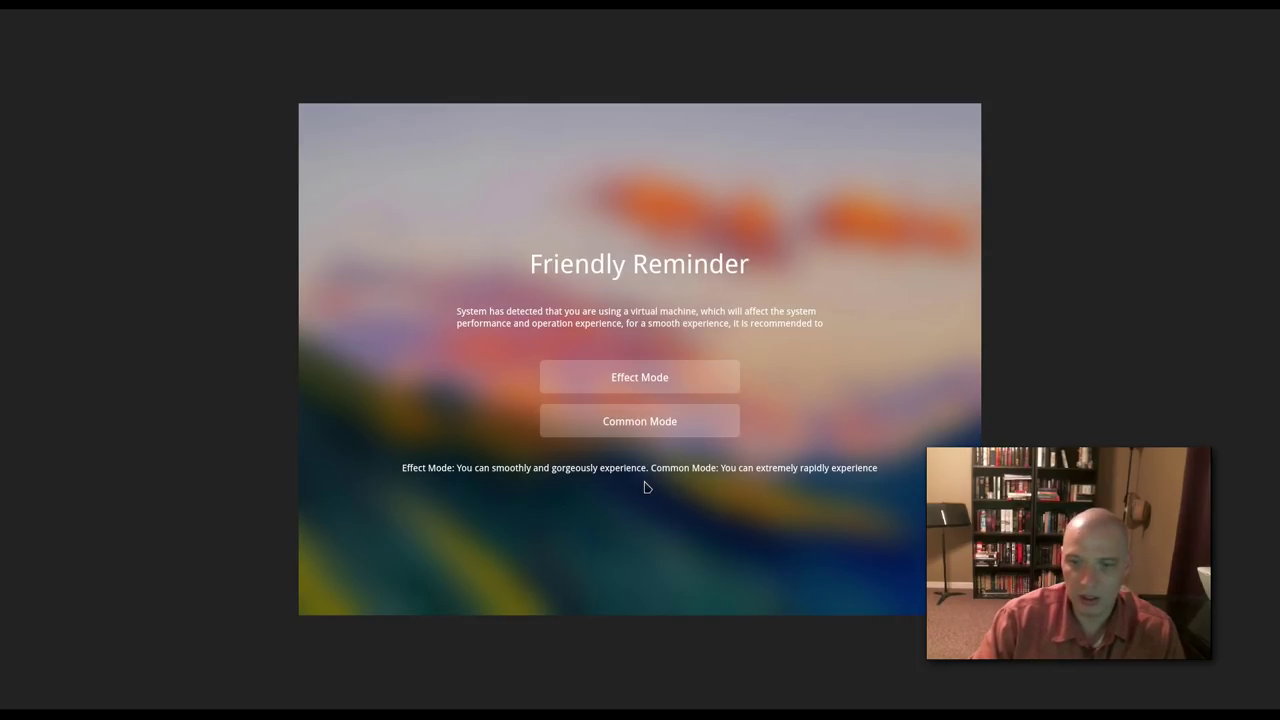
Choose Effect Mode for the desktop in the virtual machine reminder
{"action": "left_click", "coordinate": [655, 389]}
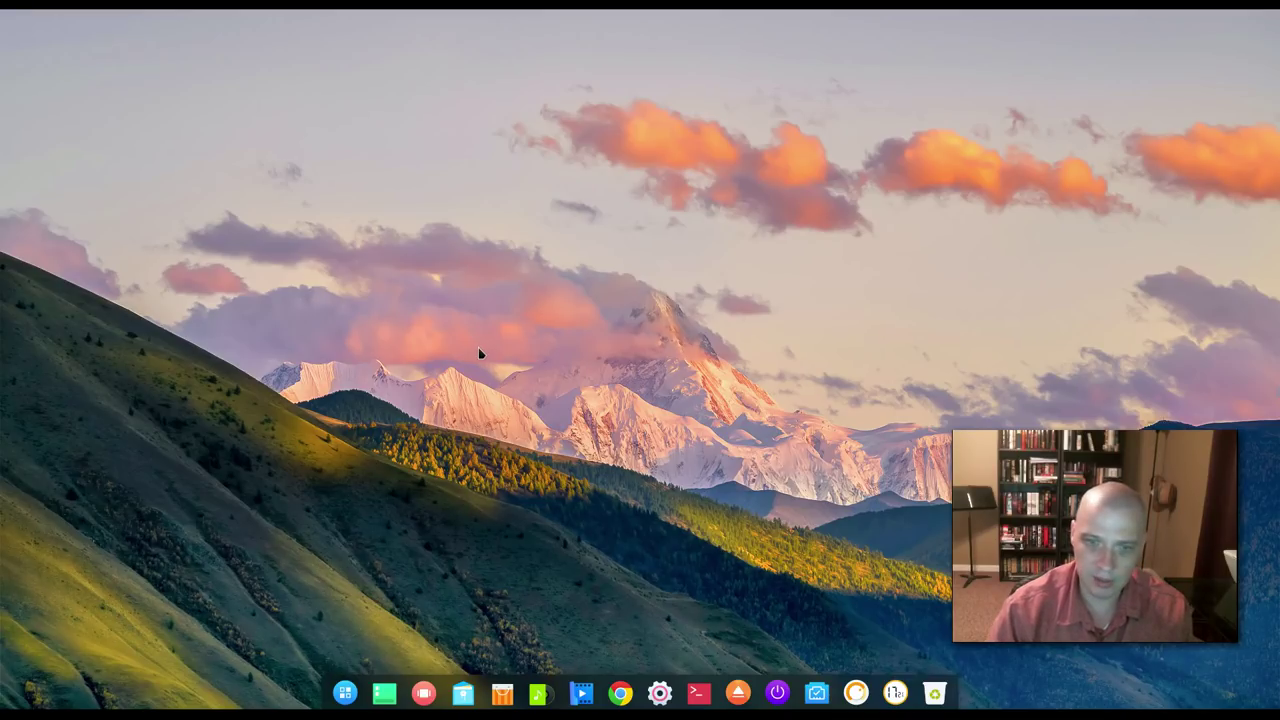
Open the full-screen launcher and look through the installed applications, both in the full grid and grouped by category
{"action": "left_click", "coordinate": [347, 692]}
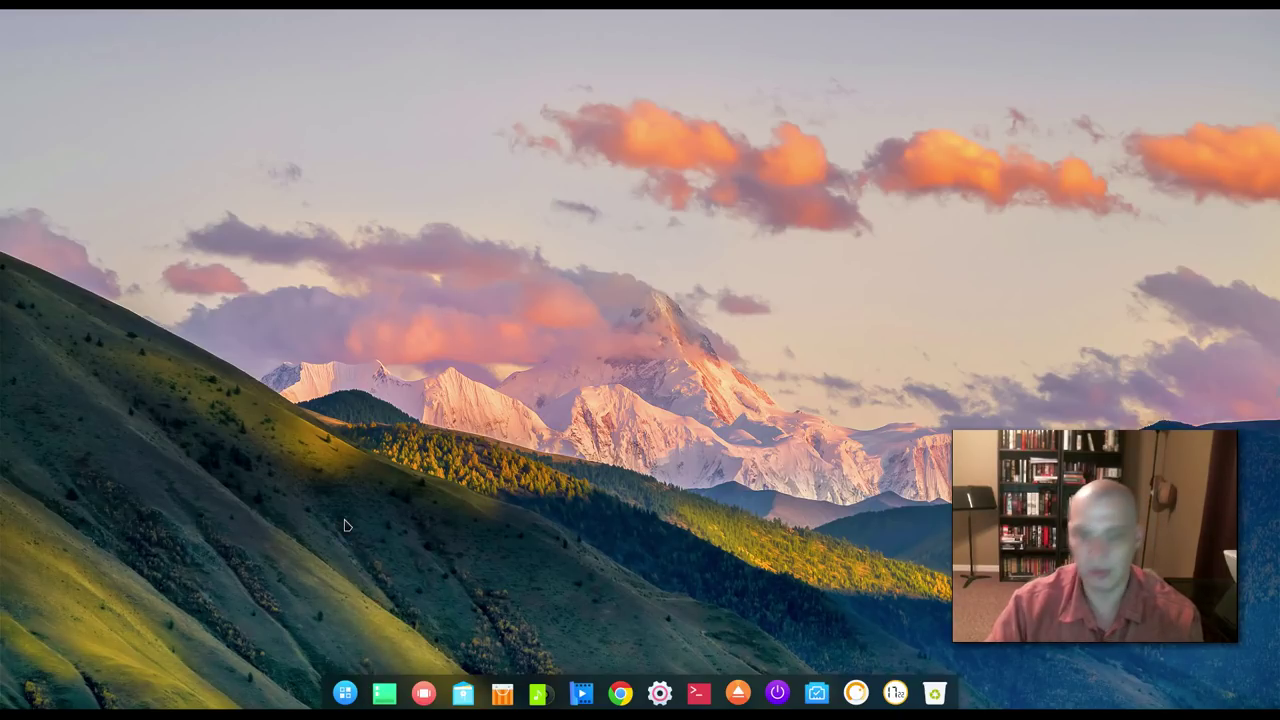
{"action": "left_click", "coordinate": [345, 693]}
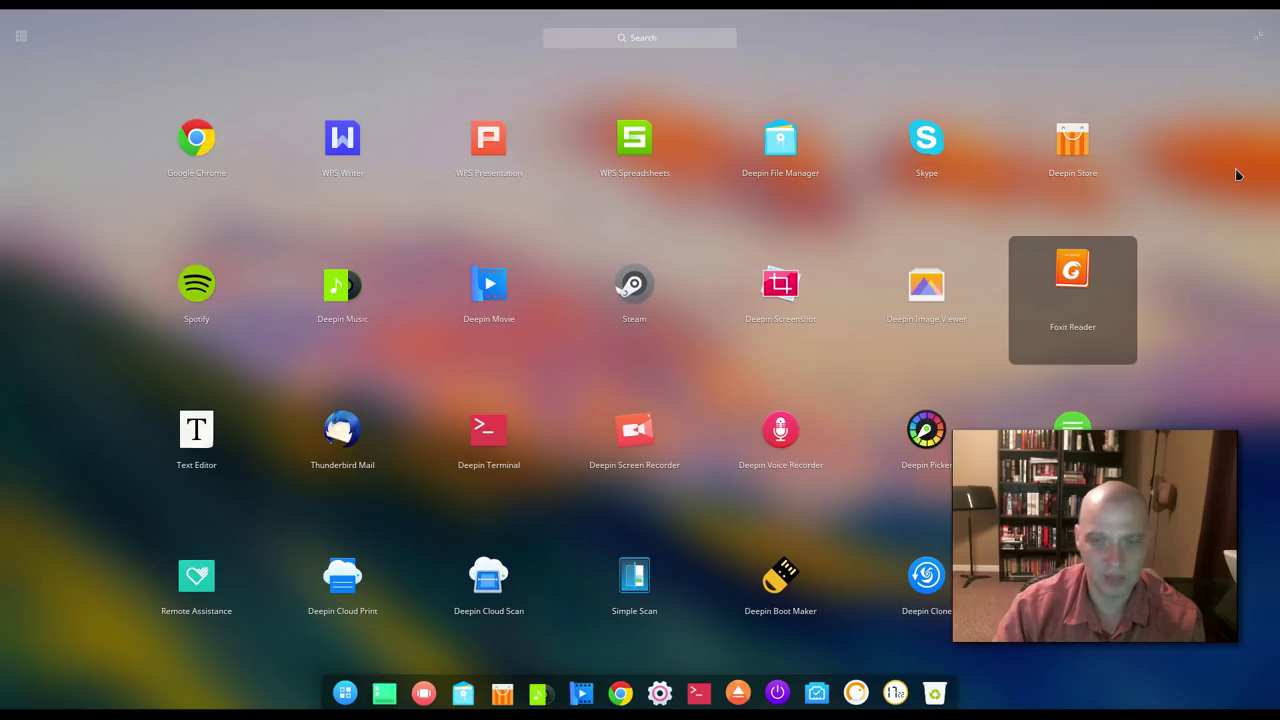
{"action": "scroll", "coordinate": [1221, 180], "scroll_direction": "down", "scroll_amount": 1}
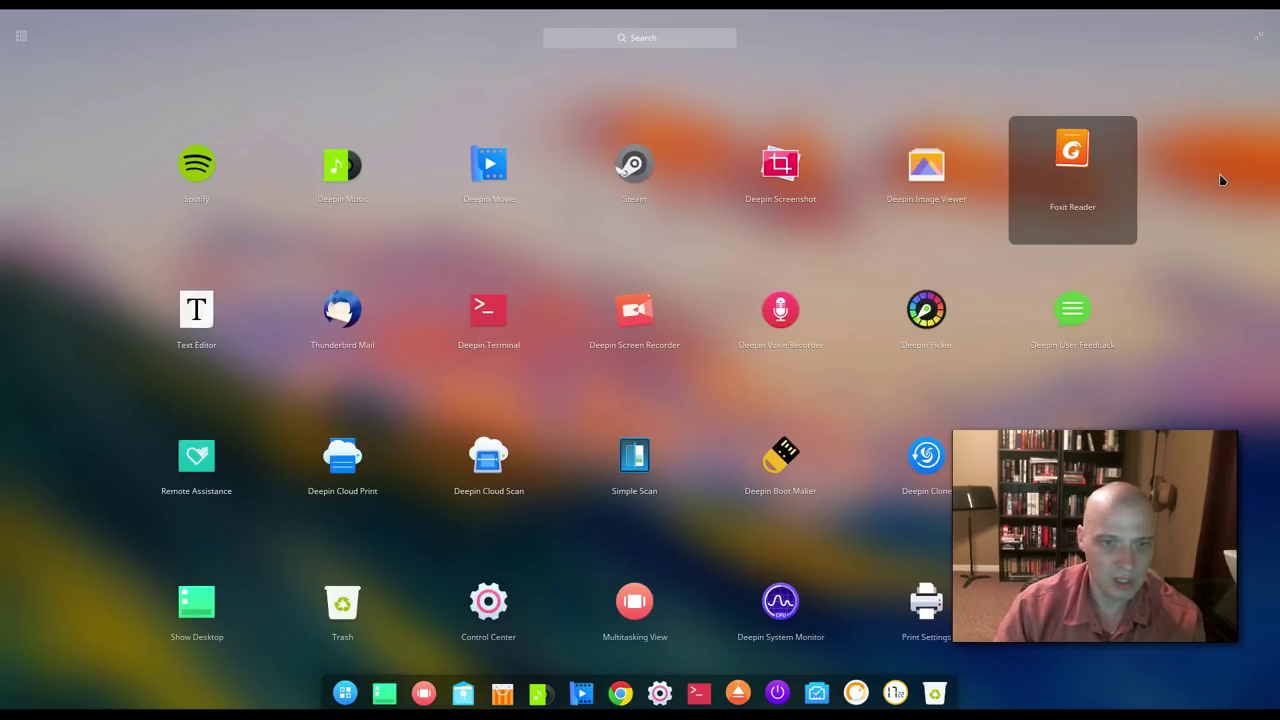
{"action": "scroll", "coordinate": [1221, 180], "scroll_direction": "down", "scroll_amount": 2}
{"action": "scroll", "coordinate": [1221, 180], "scroll_direction": "up", "scroll_amount": 3}
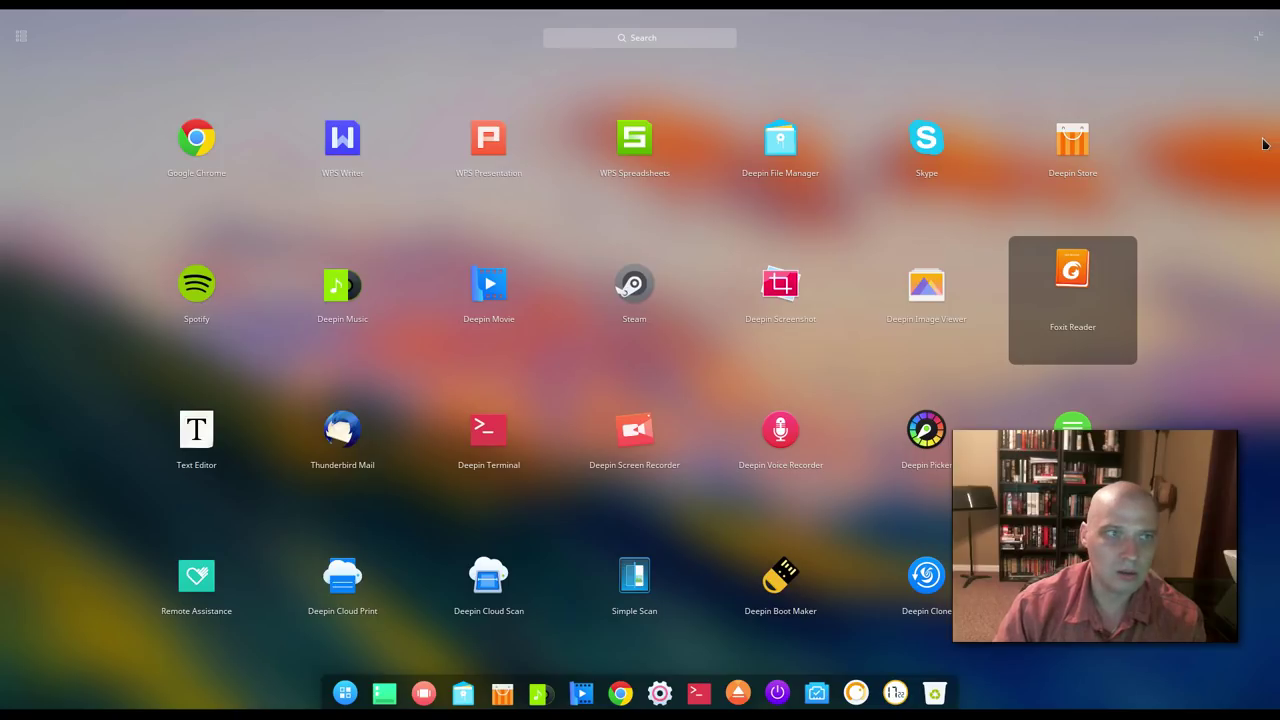
{"action": "left_click", "coordinate": [20, 40]}
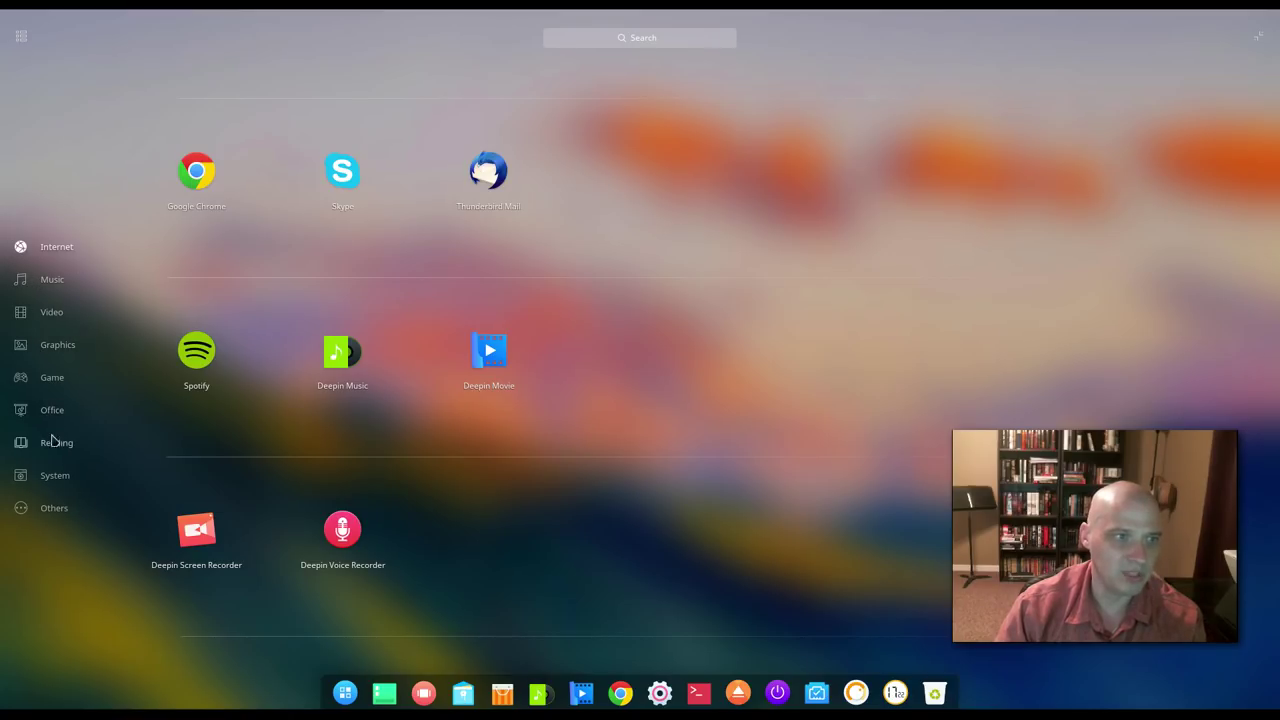
{"action": "left_click", "coordinate": [21, 41]}
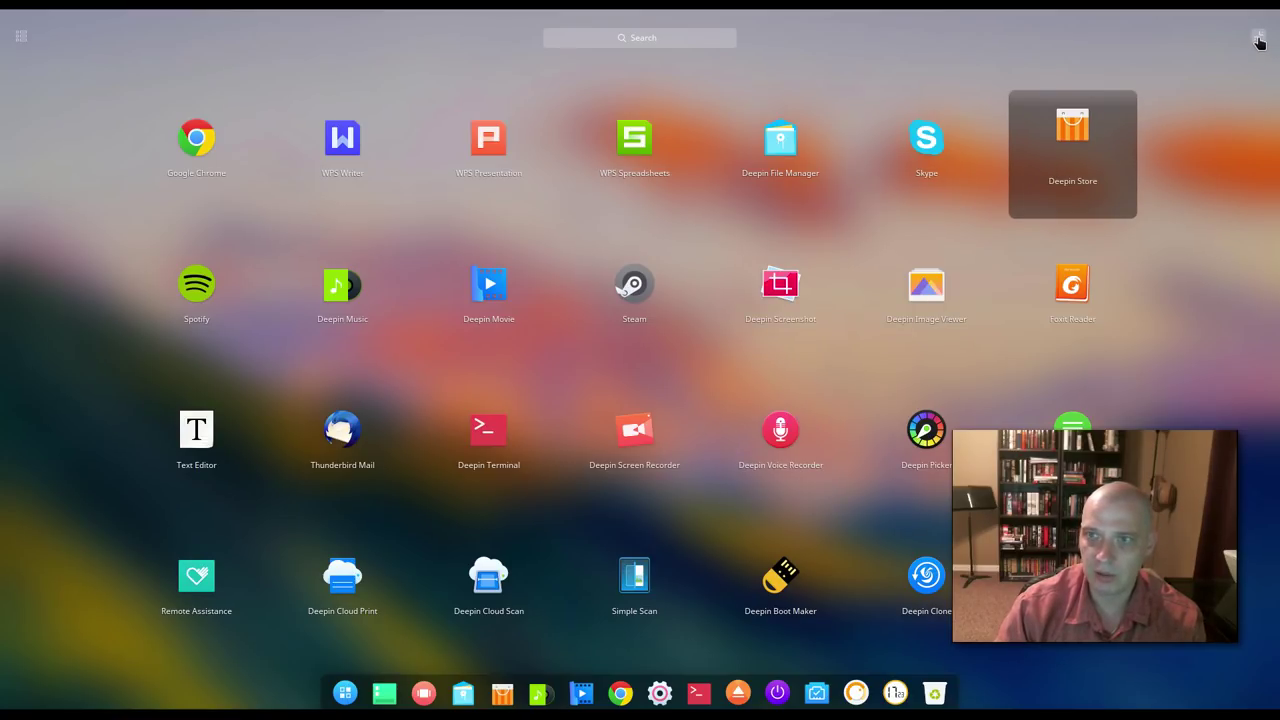
Shrink the launcher to its compact window and switch it to the list view with categories
{"action": "left_click", "coordinate": [1258, 38]}
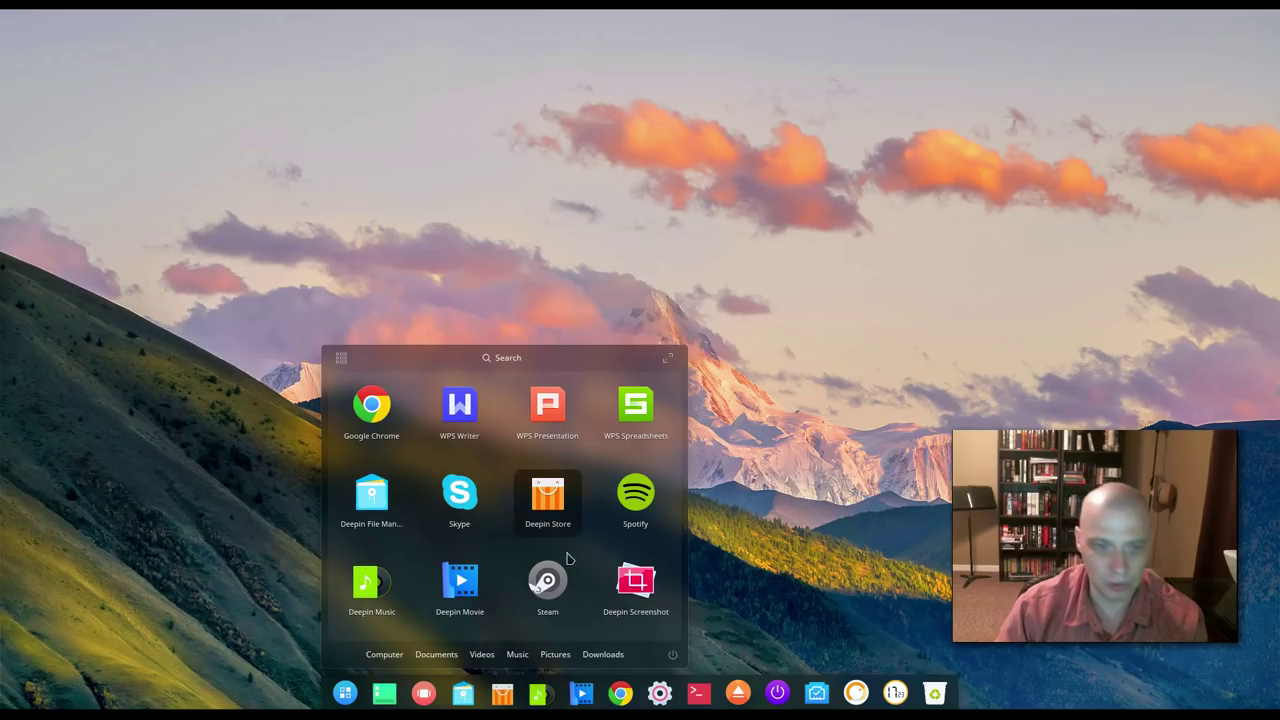
{"action": "left_click", "coordinate": [337, 702]}
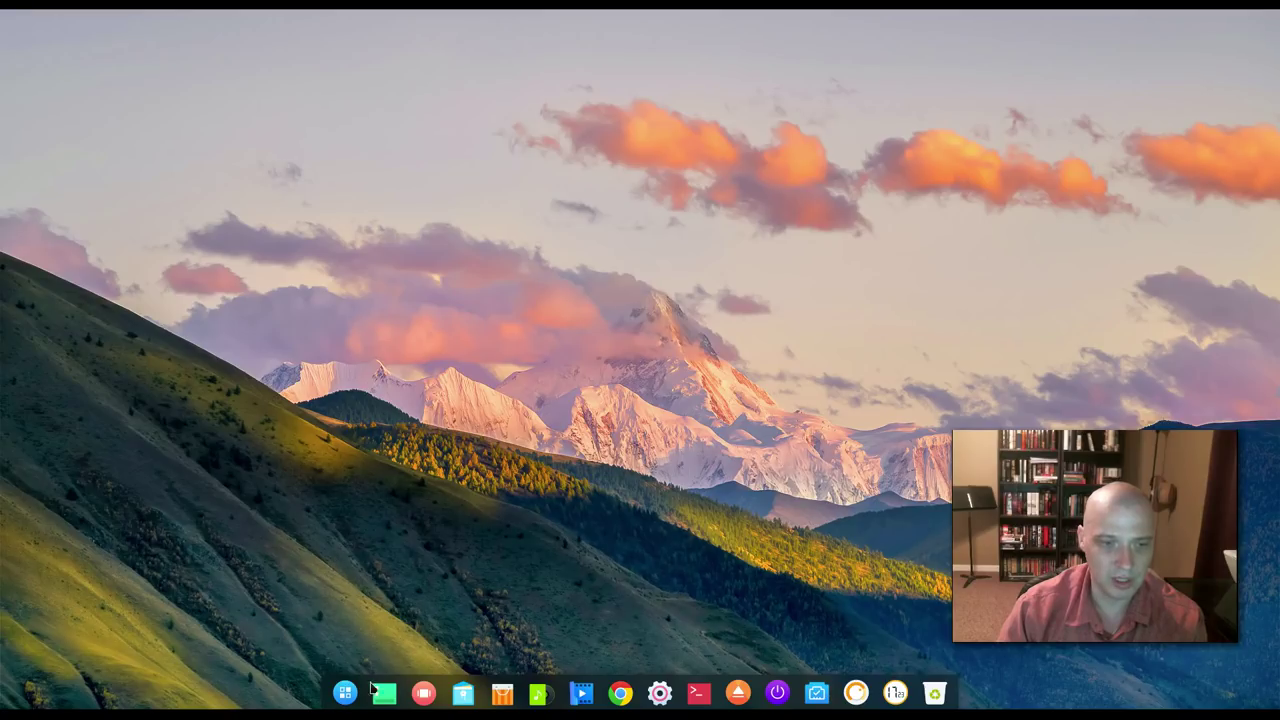
{"action": "left_click", "coordinate": [346, 693]}
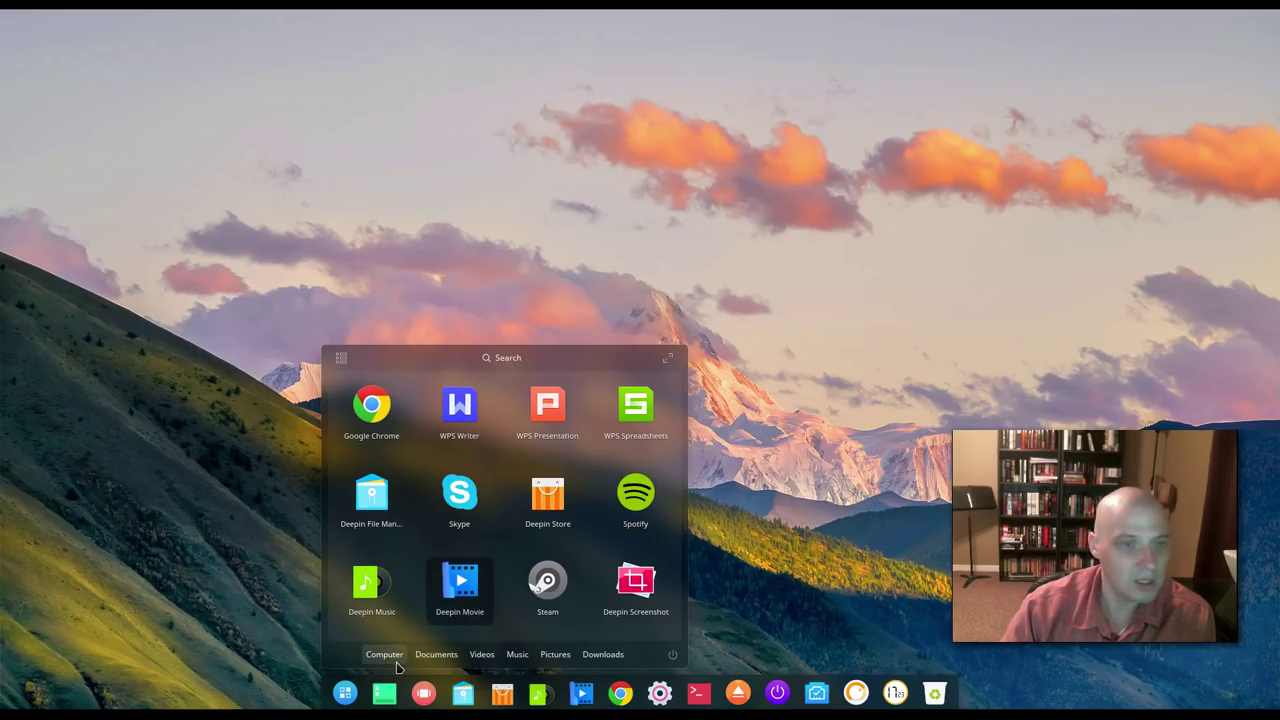
{"action": "left_click", "coordinate": [340, 360]}
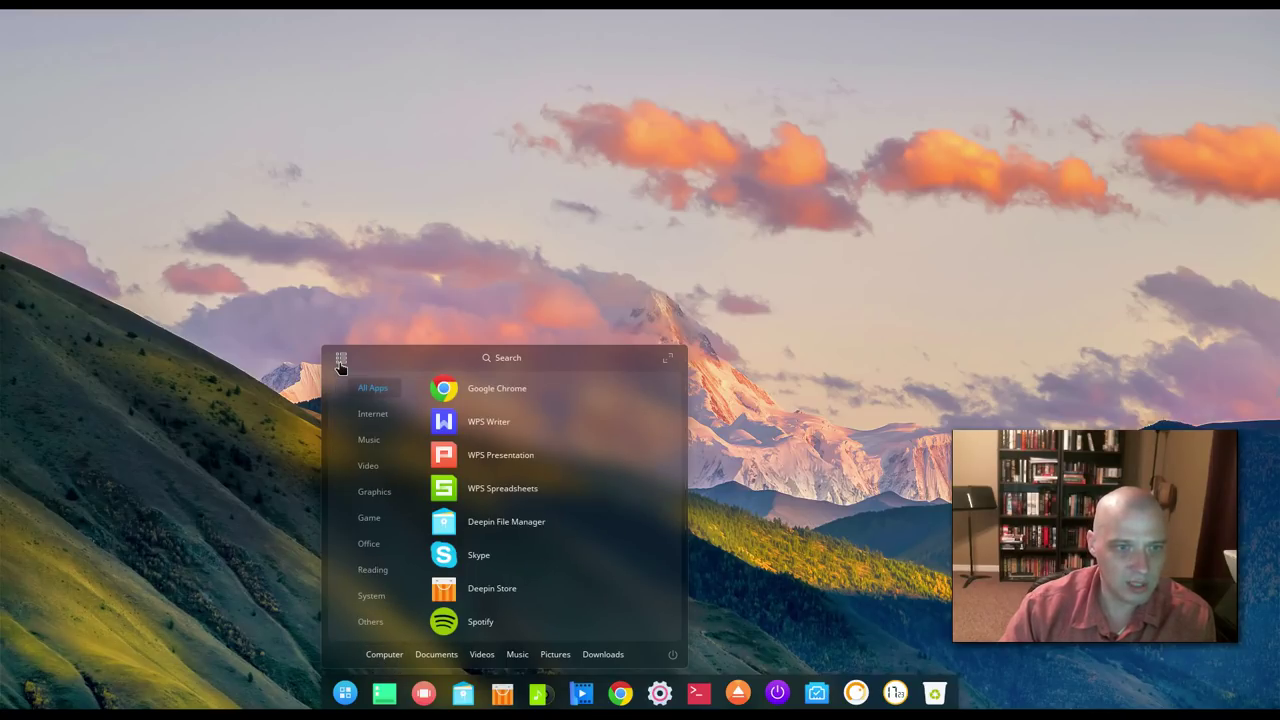
Look through the Internet and Music categories, and open Deepin Music with its window moved clear of the desktop's center
{"action": "left_click", "coordinate": [380, 416]}
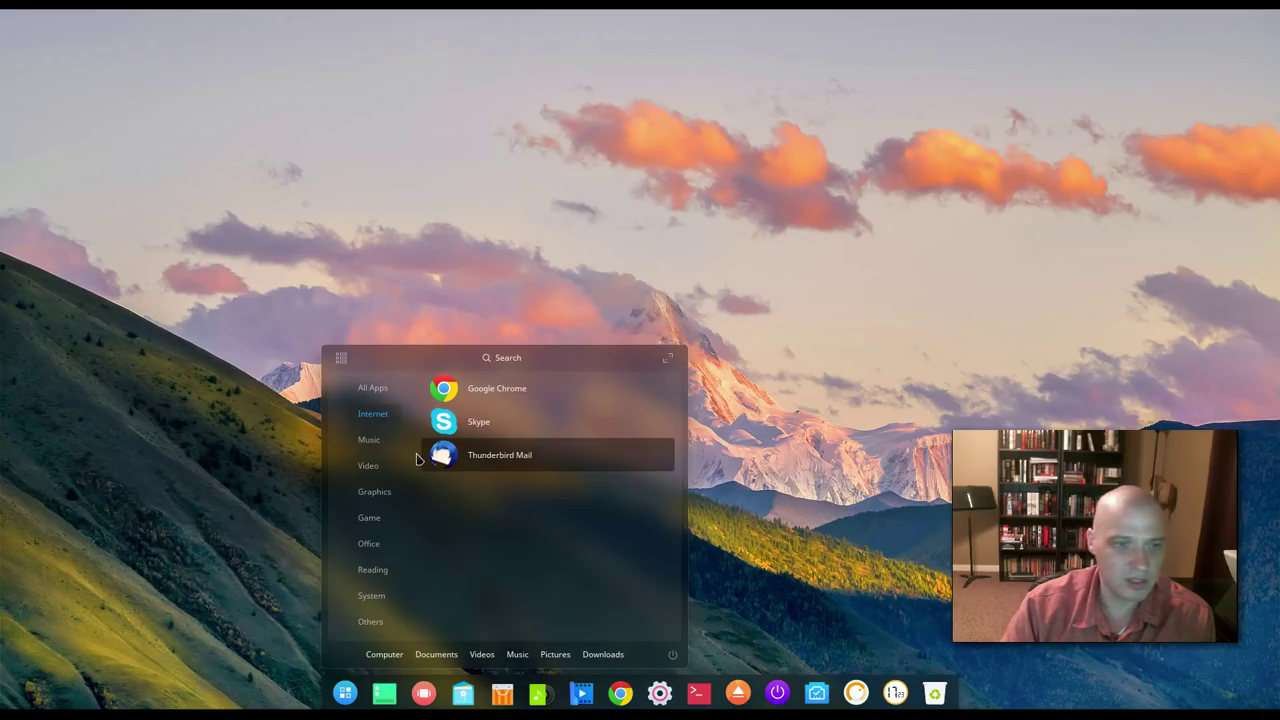
{"action": "left_click", "coordinate": [374, 444]}
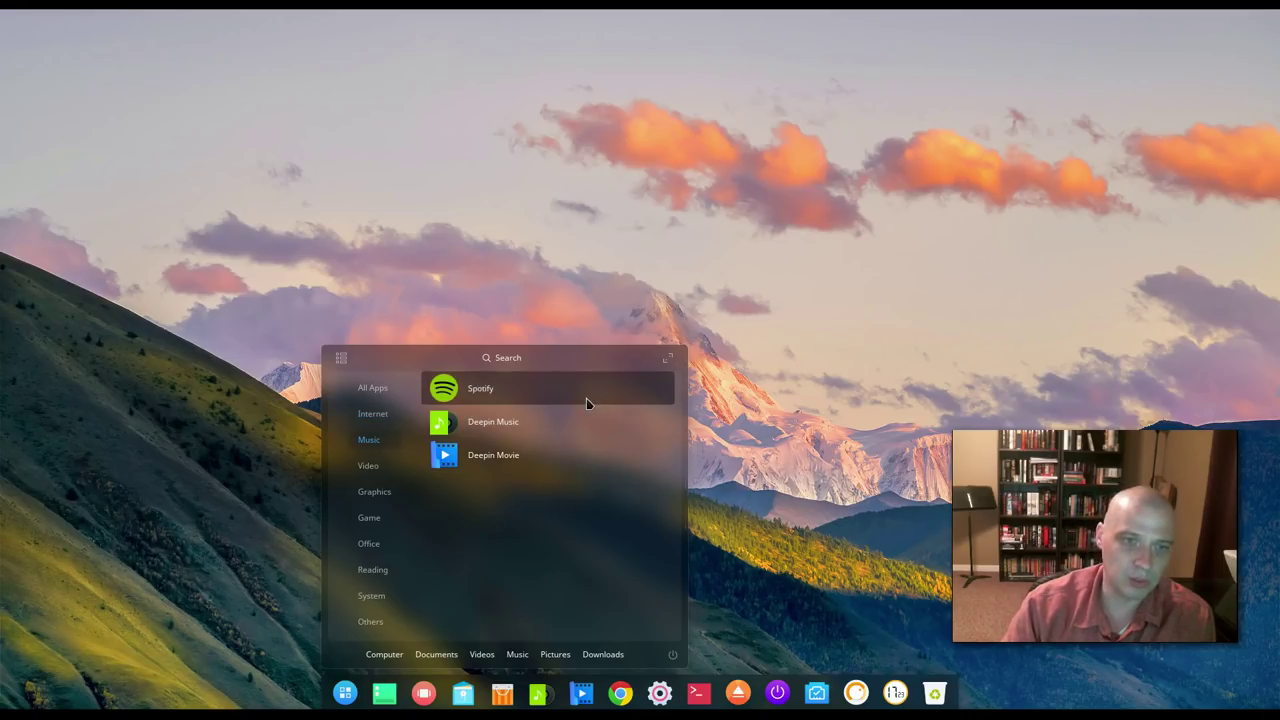
{"action": "left_click", "coordinate": [486, 432]}
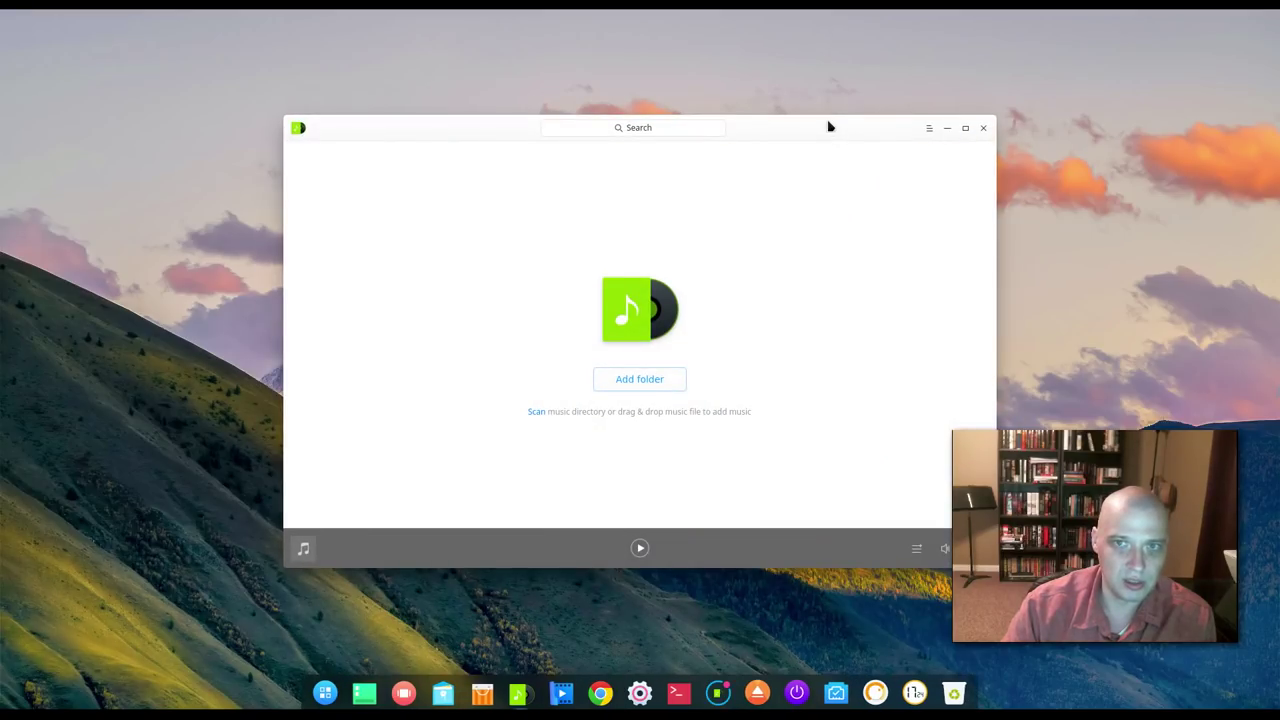
{"action": "left_click_drag", "start_coordinate": [829, 127], "coordinate": [655, 141]}
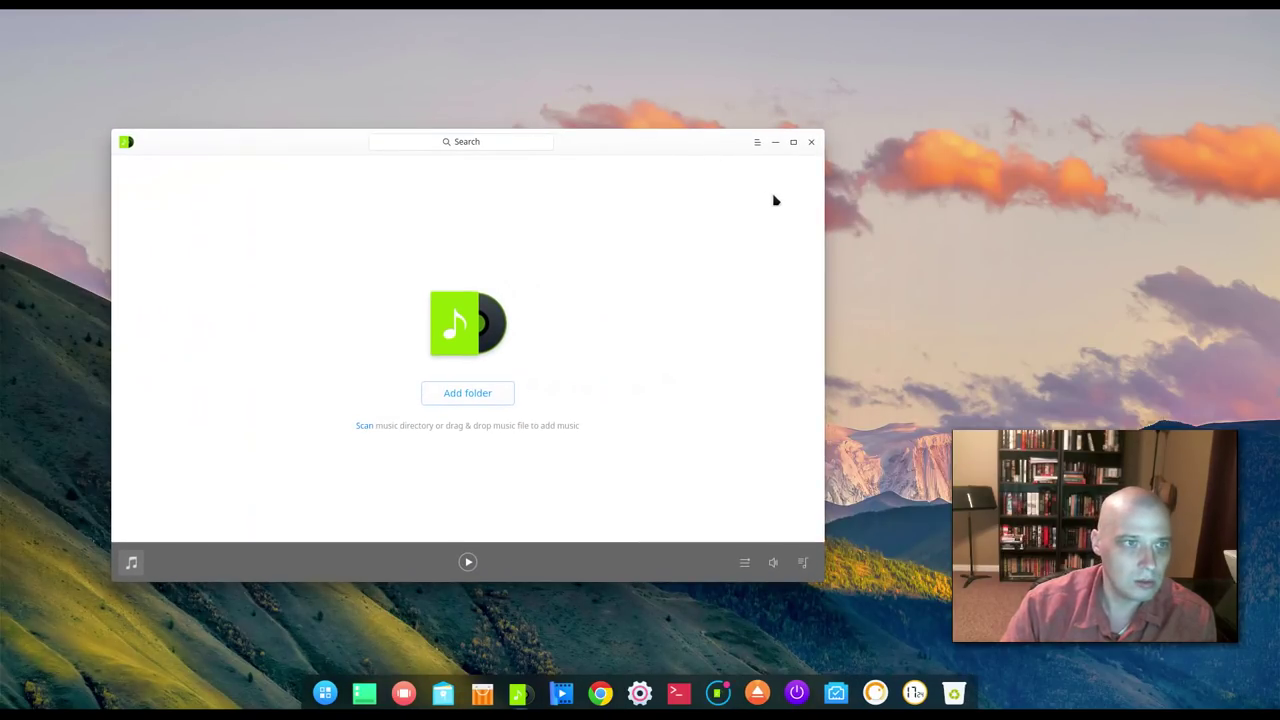
View Deepin Music's About information and close the player with the Minimize to system tray option
{"action": "left_click", "coordinate": [757, 142]}
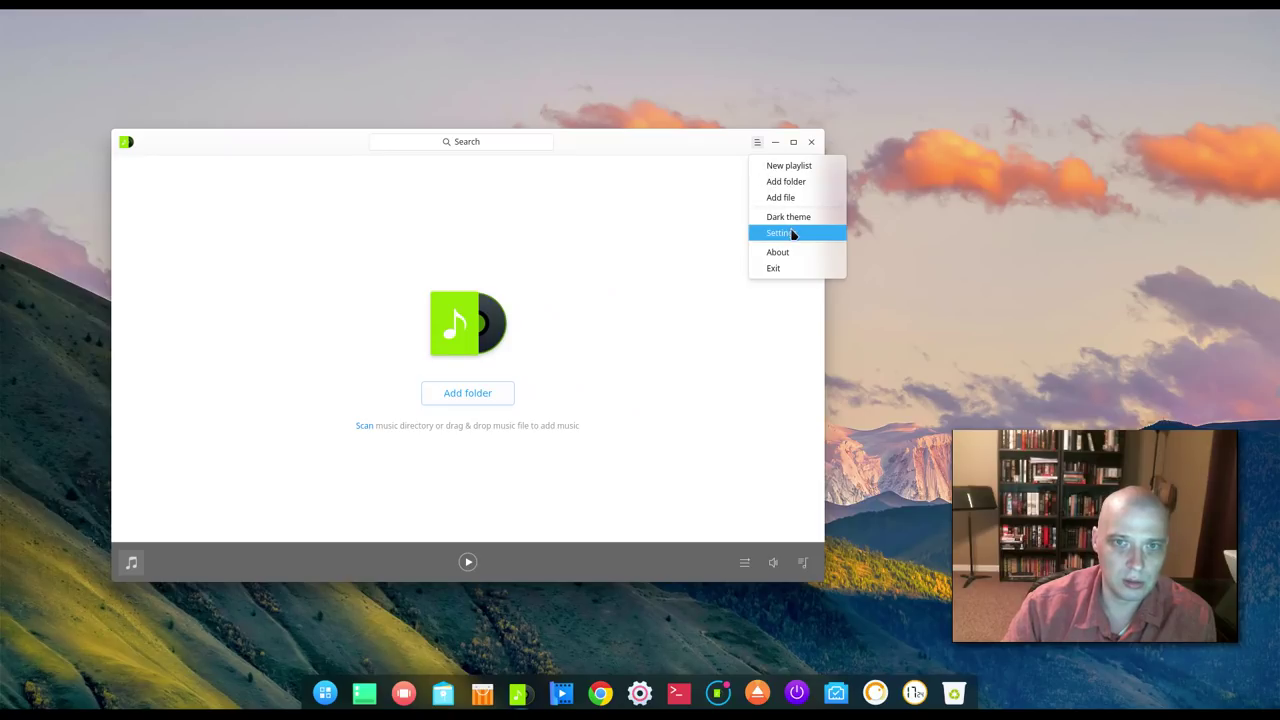
{"action": "left_click", "coordinate": [792, 253]}
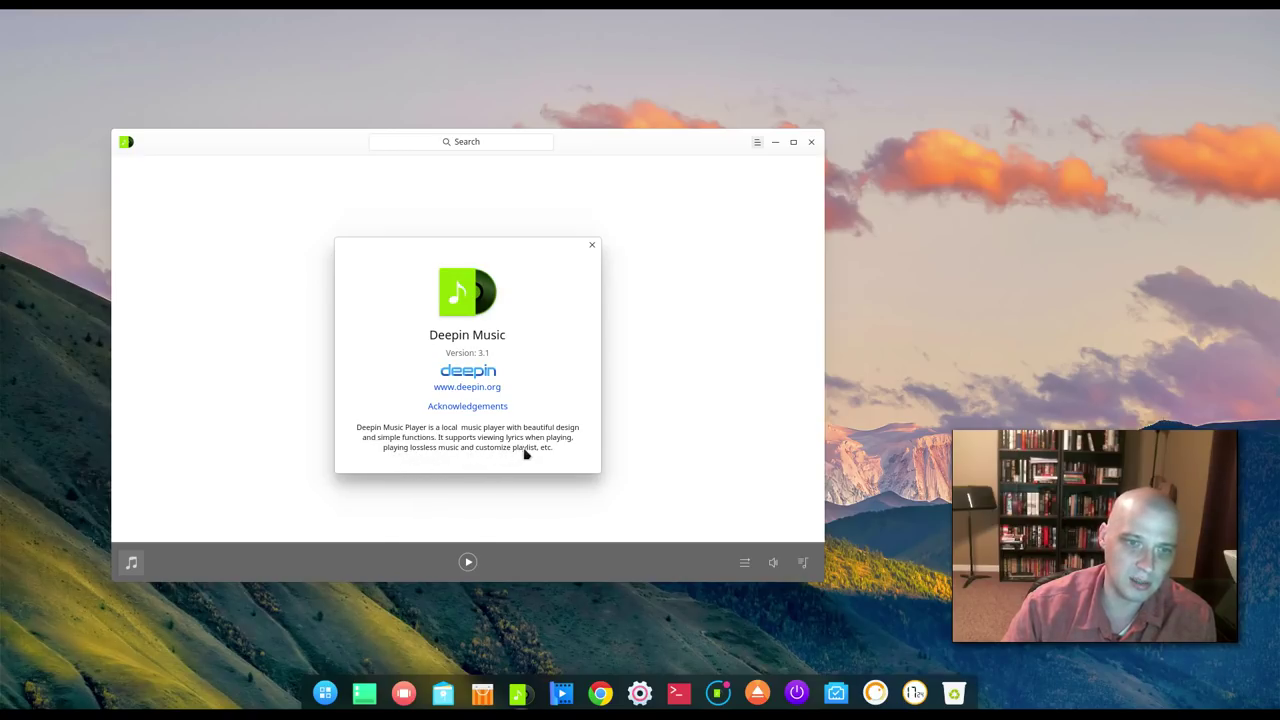
{"action": "left_click", "coordinate": [591, 246]}
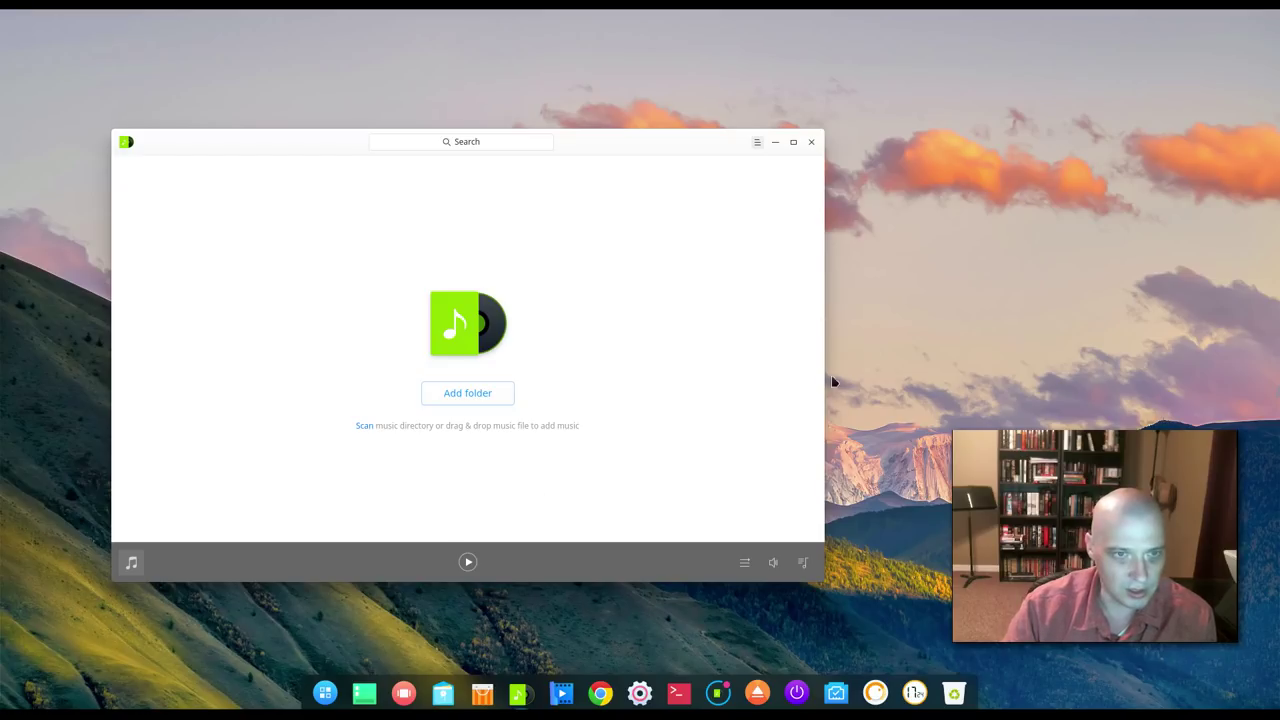
{"action": "left_click", "coordinate": [810, 142]}
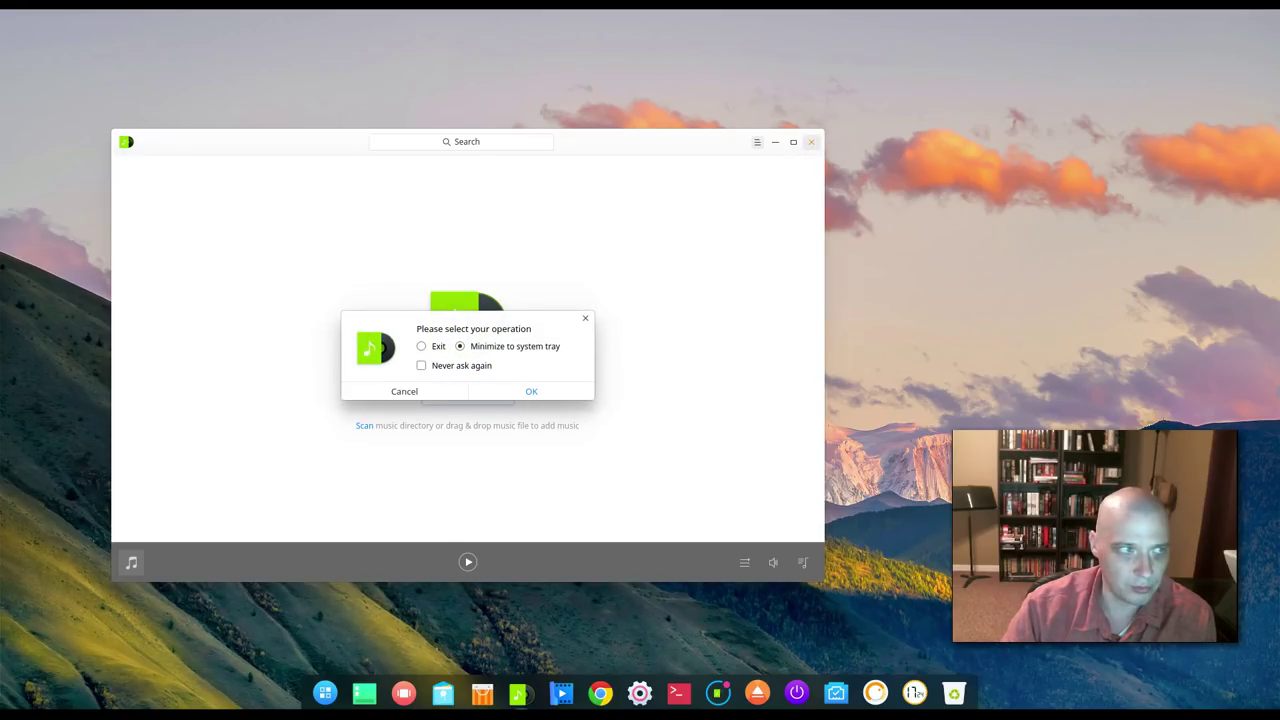
{"action": "key", "text": "Return"}
Open Deepin Movie from the launcher's Music category, reposition its window to inspect it, and close it
{"action": "key", "text": "super"}
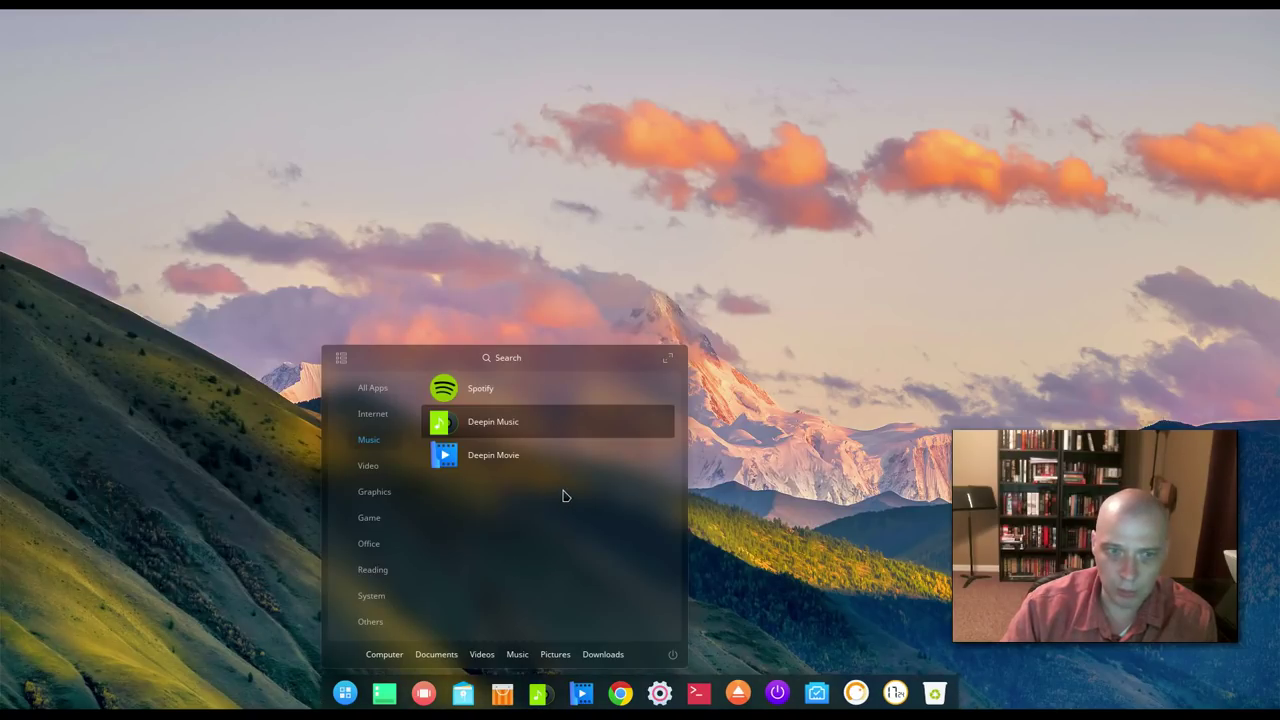
{"action": "left_click", "coordinate": [505, 462]}
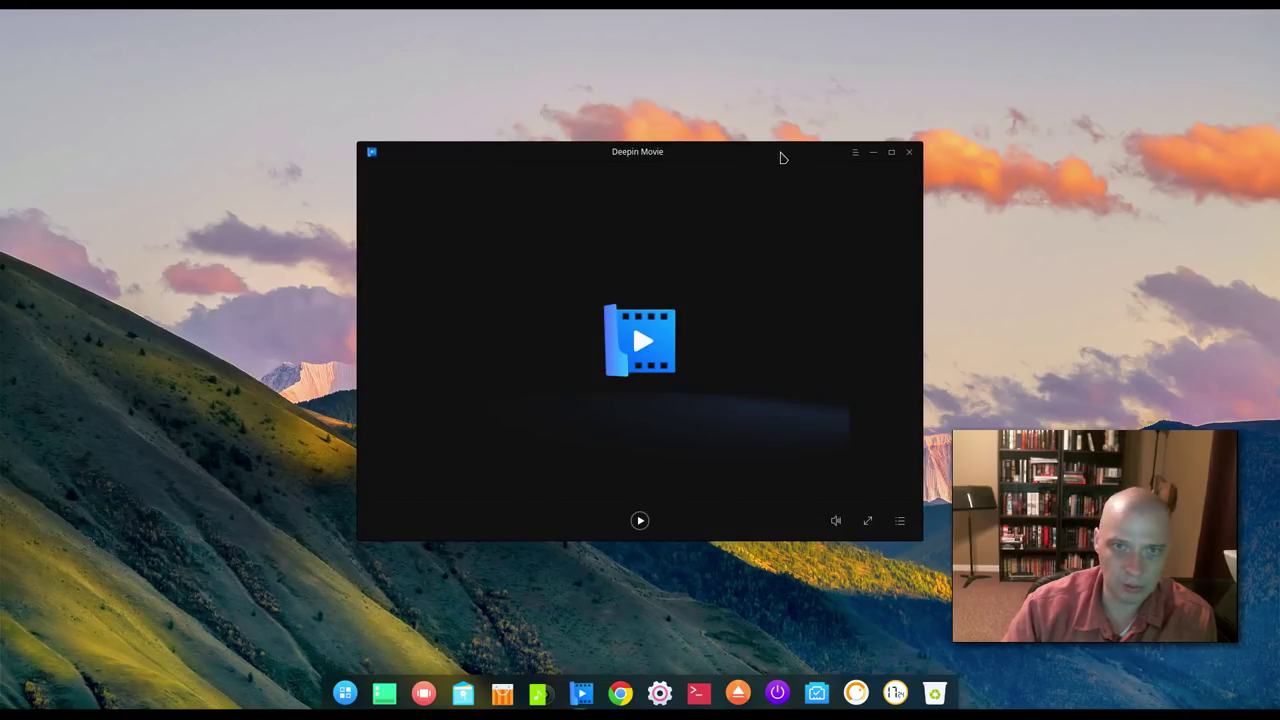
{"action": "left_click_drag", "start_coordinate": [782, 157], "coordinate": [676, 232]}
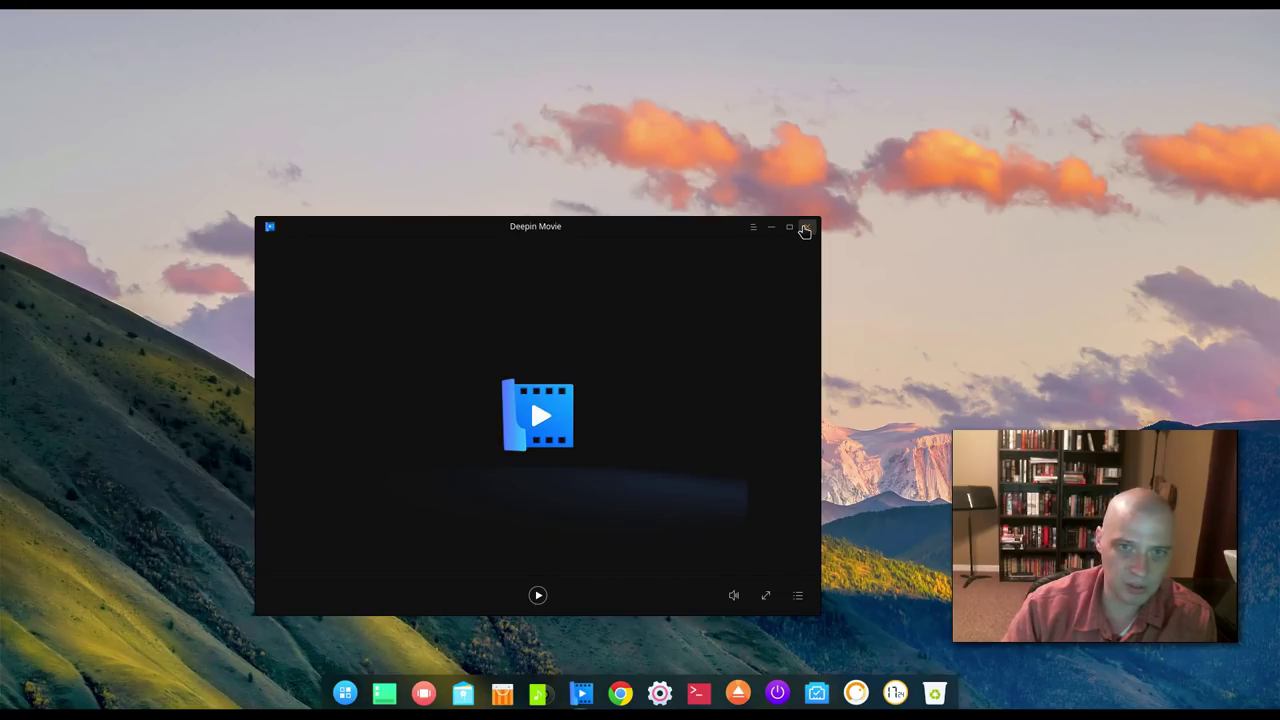
{"action": "left_click", "coordinate": [805, 231]}
Look through the applications in the launcher's Video category
{"action": "left_click", "coordinate": [345, 693]}
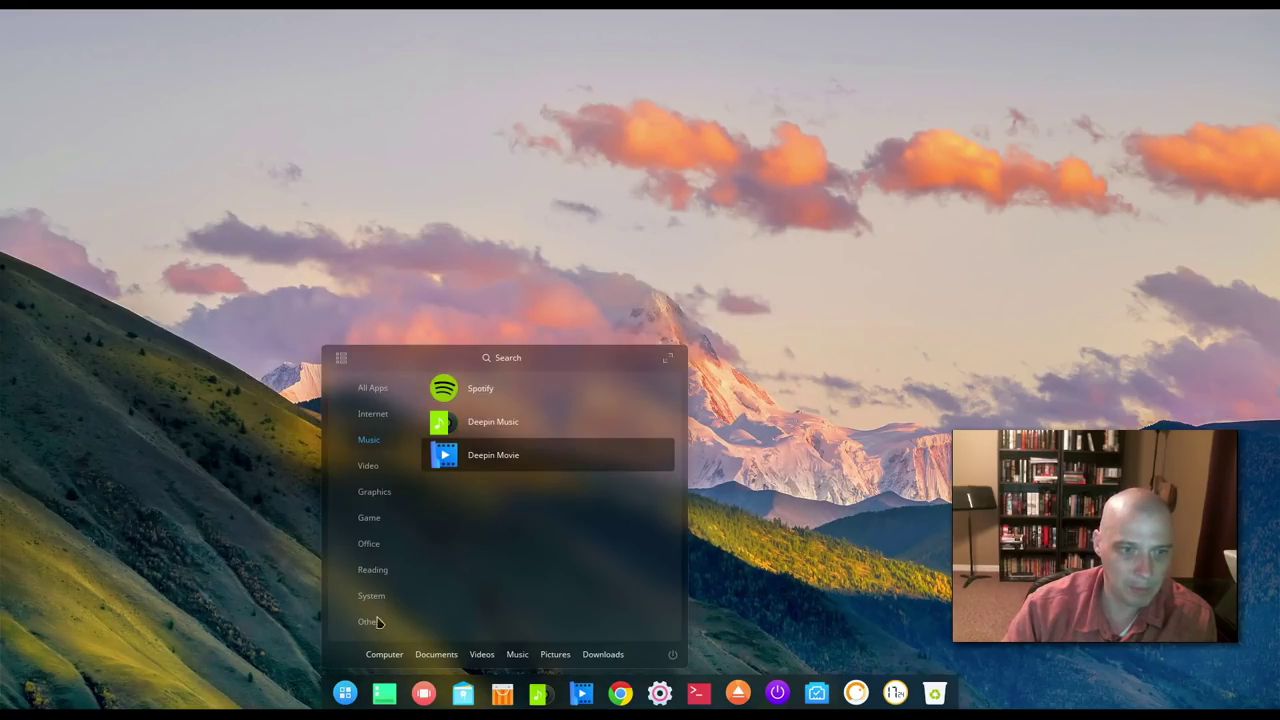
{"action": "left_click", "coordinate": [369, 465]}
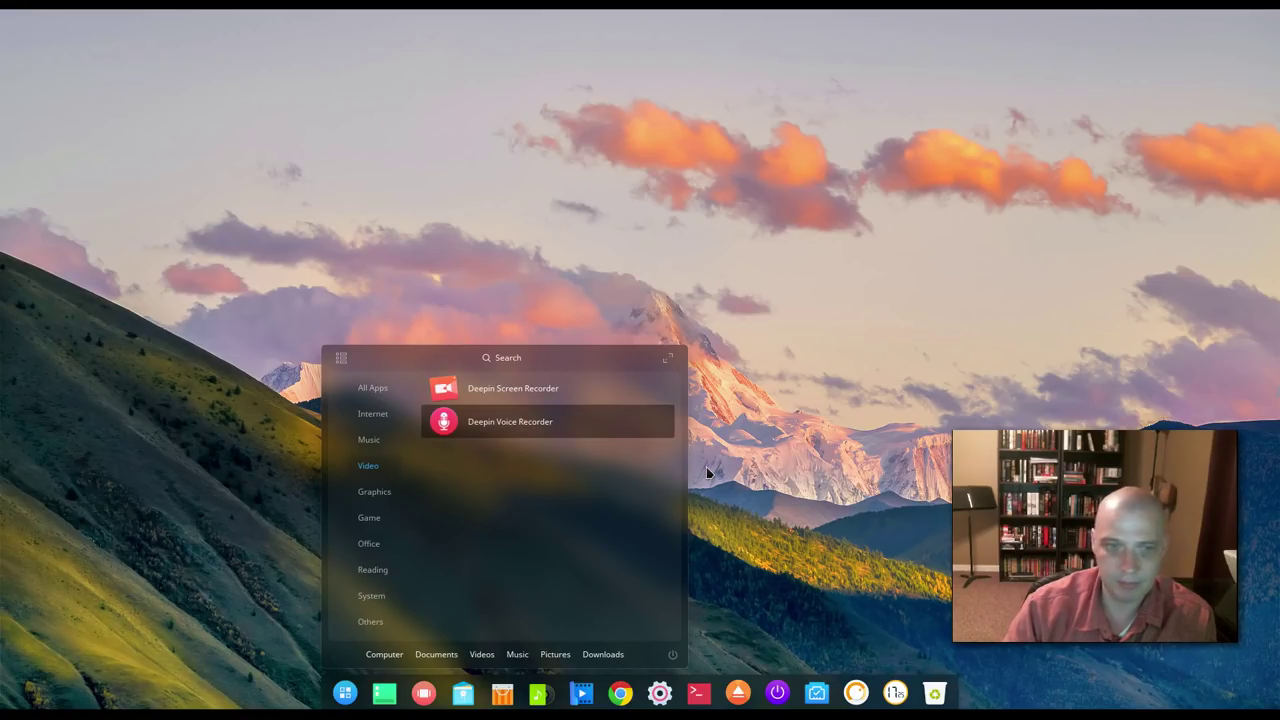
{"action": "key", "text": "Up"}
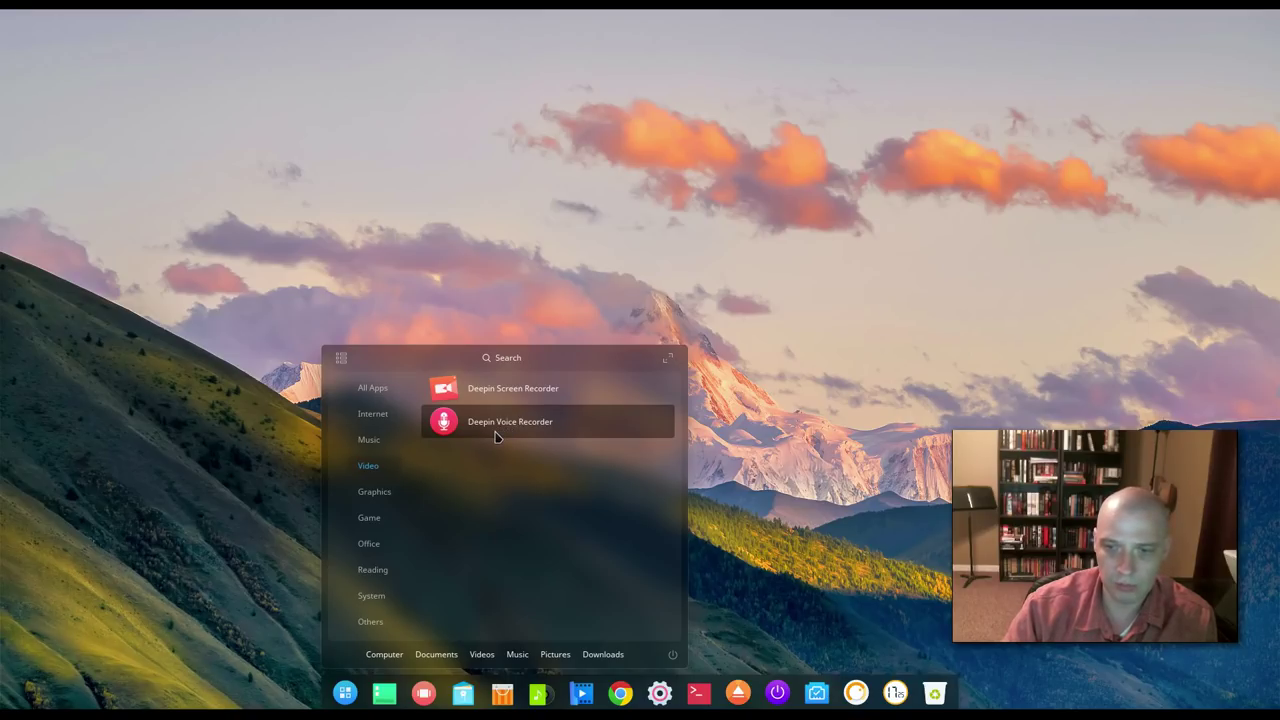
Launch Deepin Picker from the Graphics category and pick a color from the mountain in the wallpaper
{"action": "left_click", "coordinate": [374, 492]}
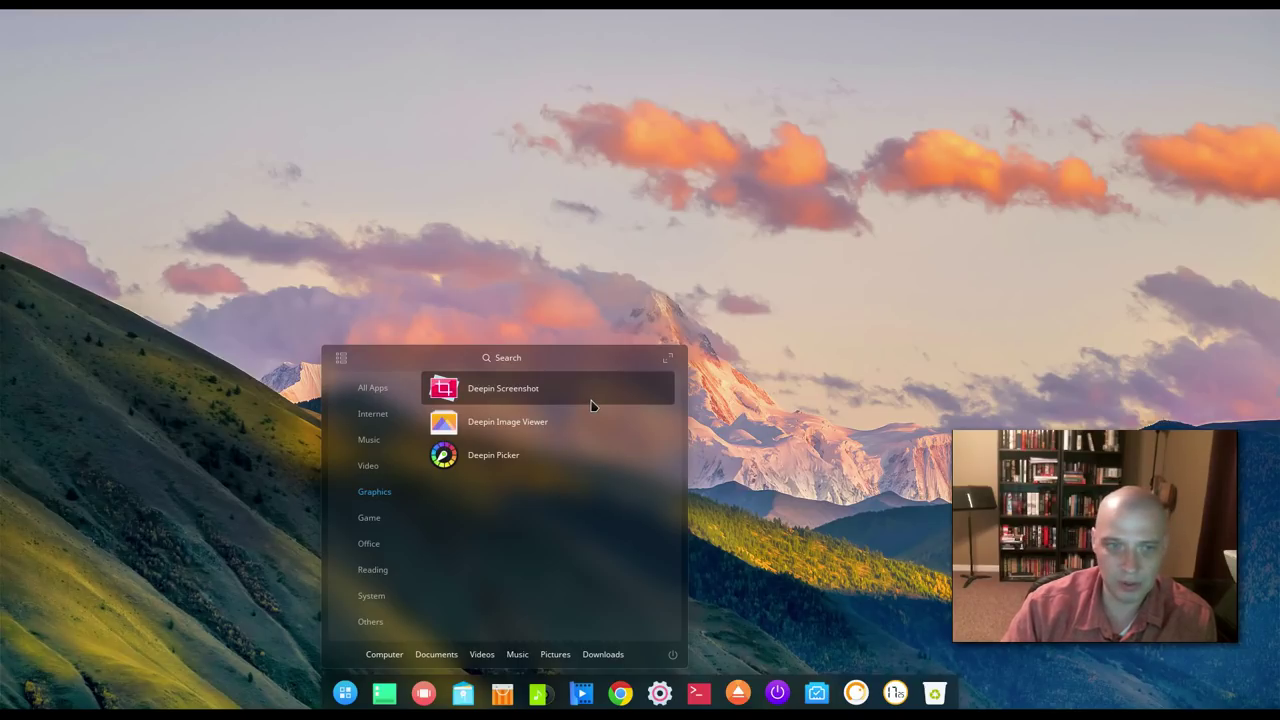
{"action": "left_click", "coordinate": [575, 462]}
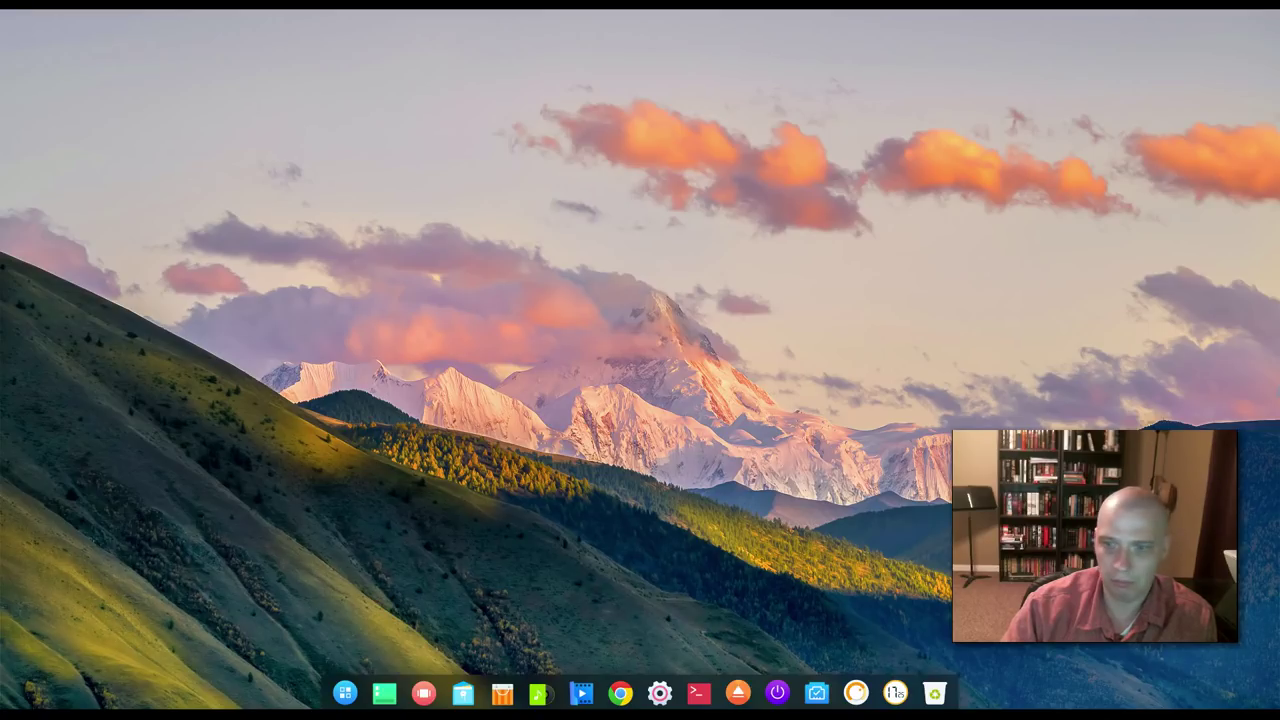
{"action": "left_click", "coordinate": [700, 357]}
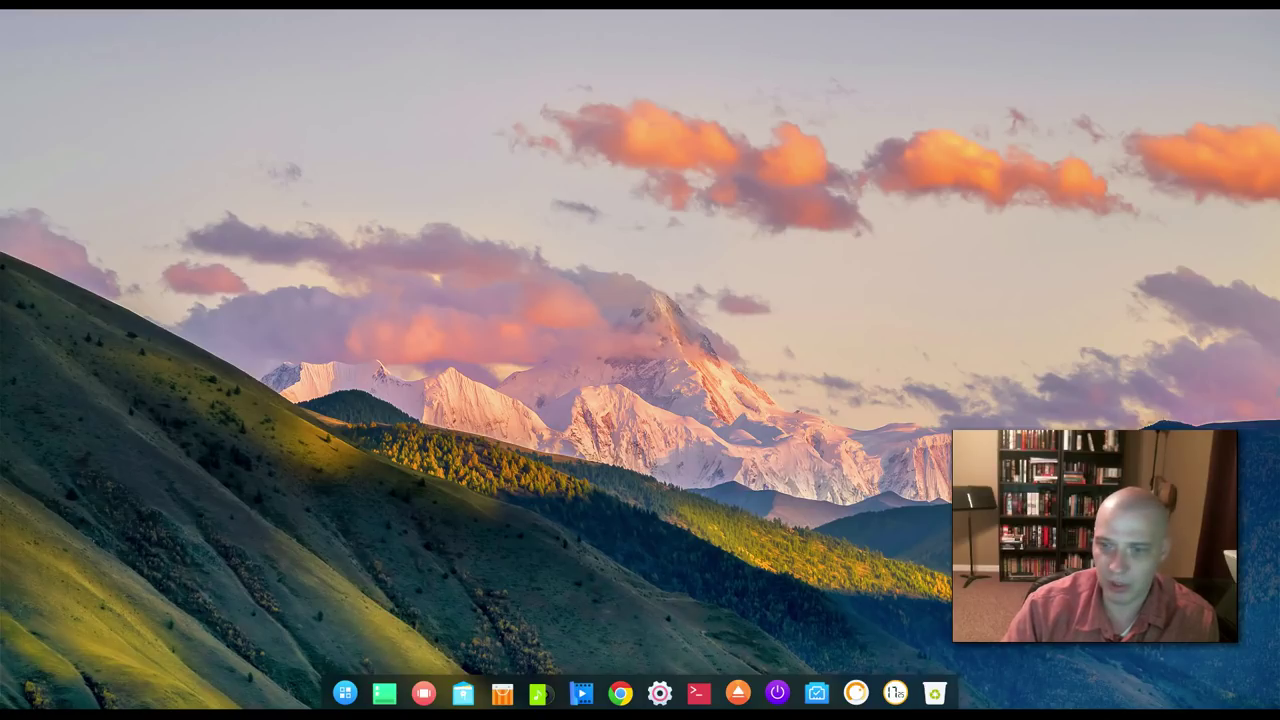
Look through the launcher's Game and Office categories and open Text Editor
{"action": "key", "text": "super"}
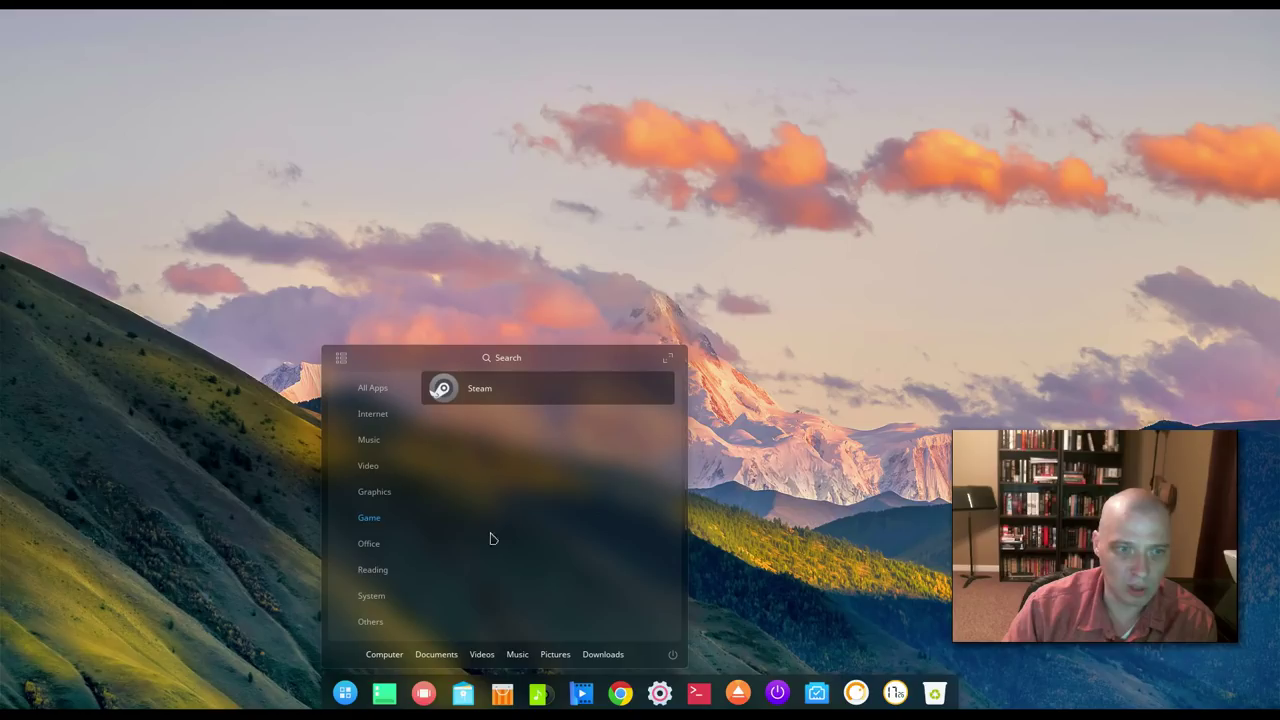
{"action": "left_click", "coordinate": [375, 545]}
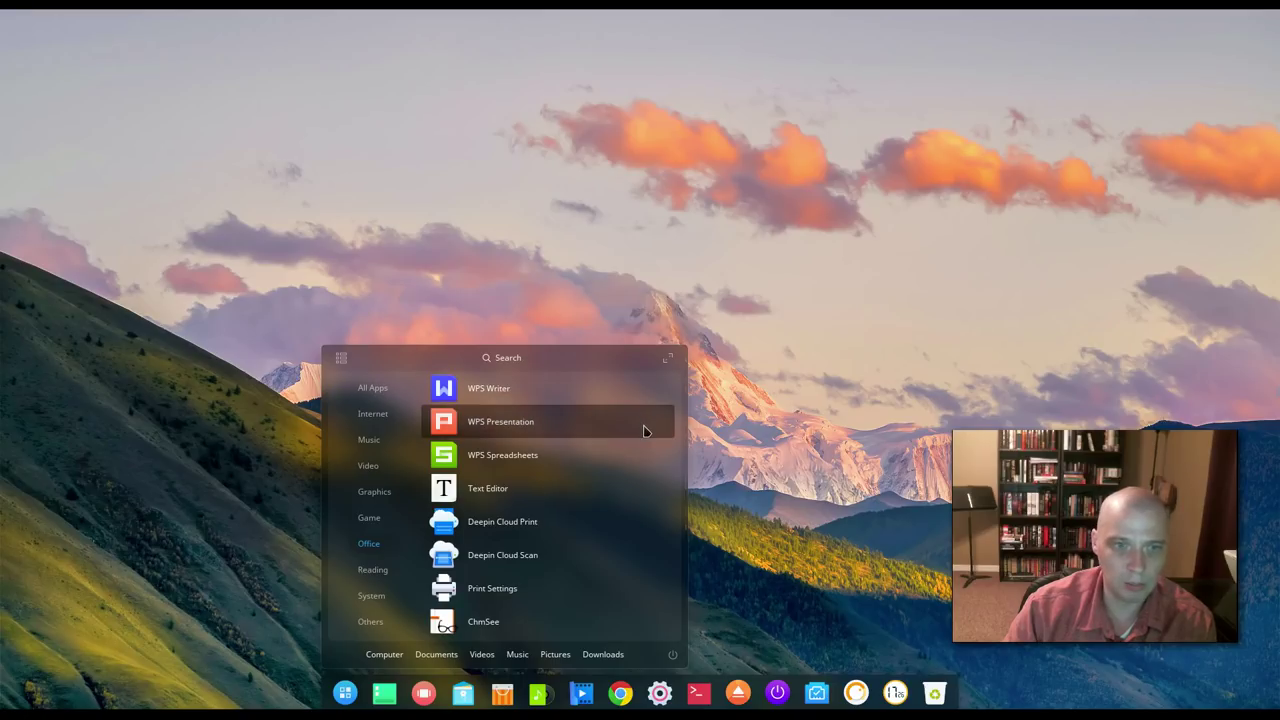
{"action": "left_click", "coordinate": [632, 494]}
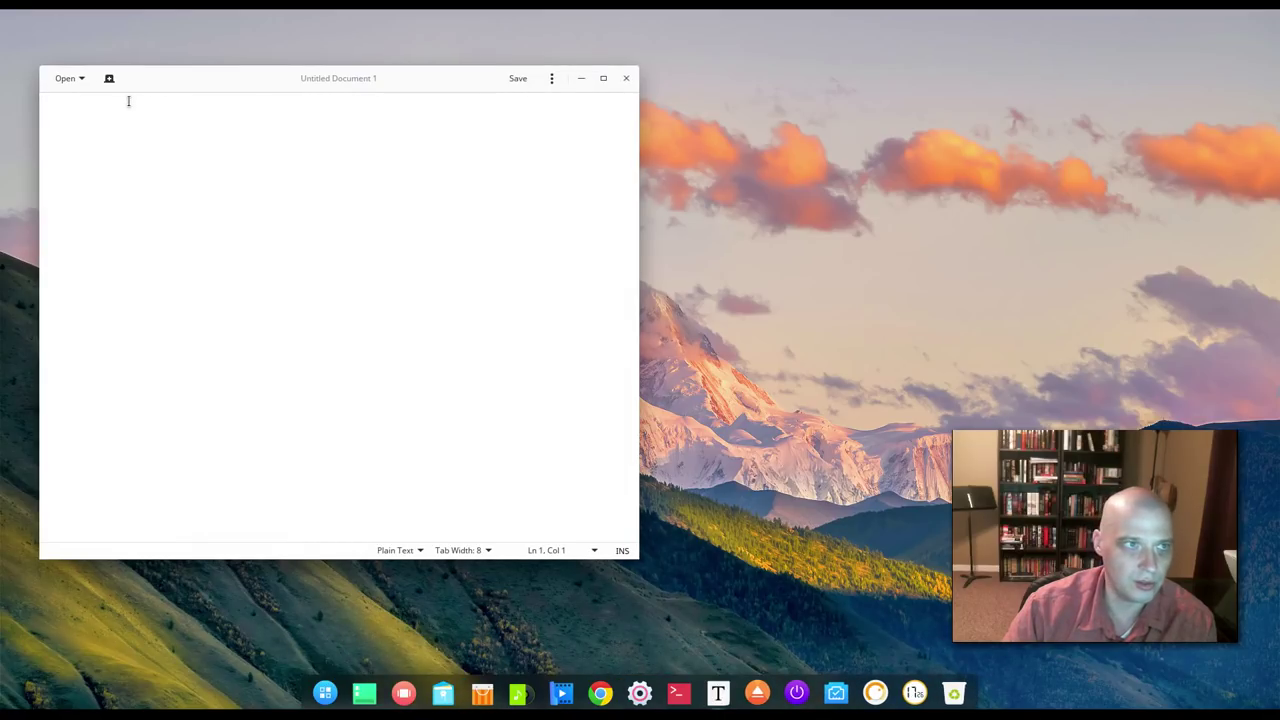
View the text editor's About information and close the editor
{"action": "left_click", "coordinate": [551, 79]}
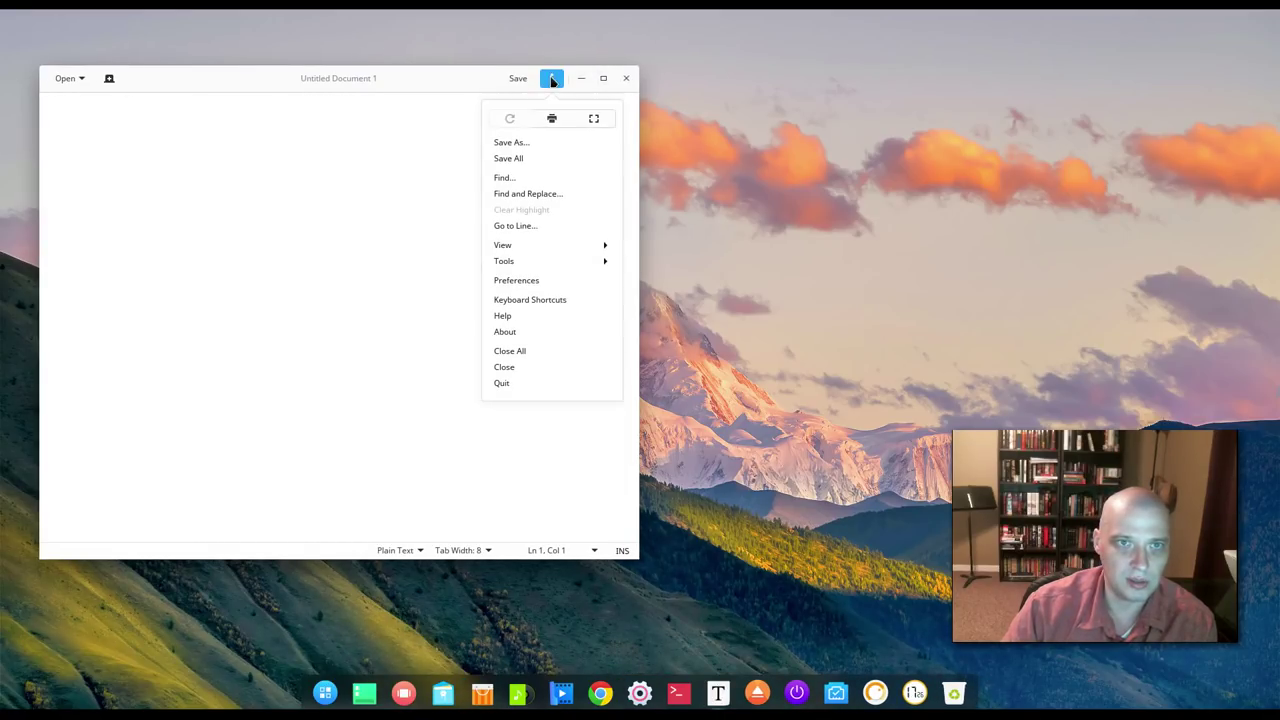
{"action": "left_click", "coordinate": [523, 333]}
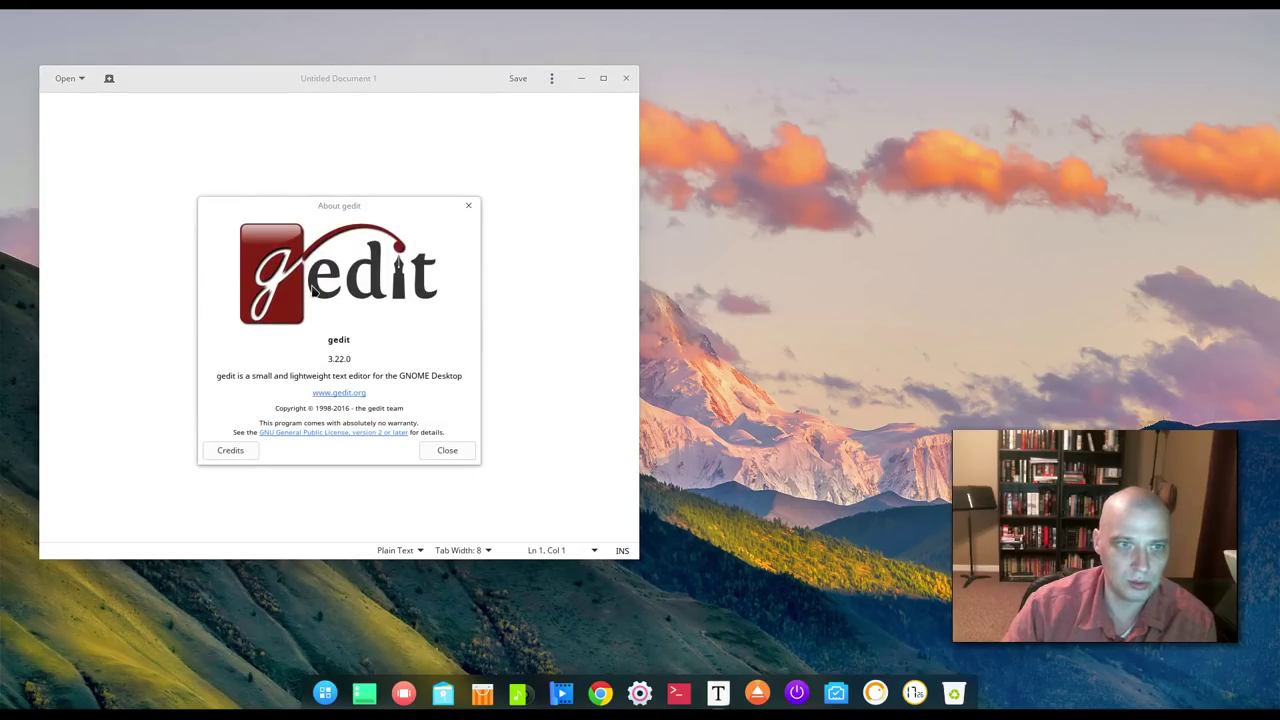
{"action": "left_click", "coordinate": [468, 206]}
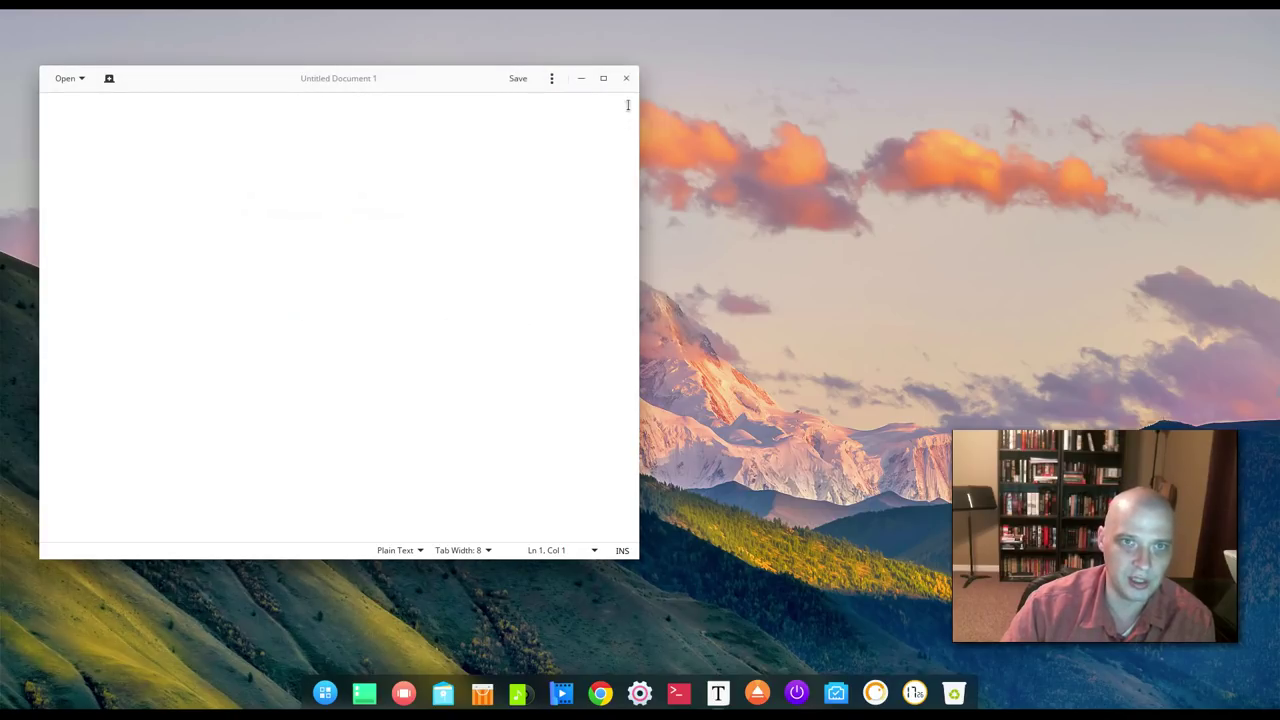
{"action": "left_click", "coordinate": [625, 77]}
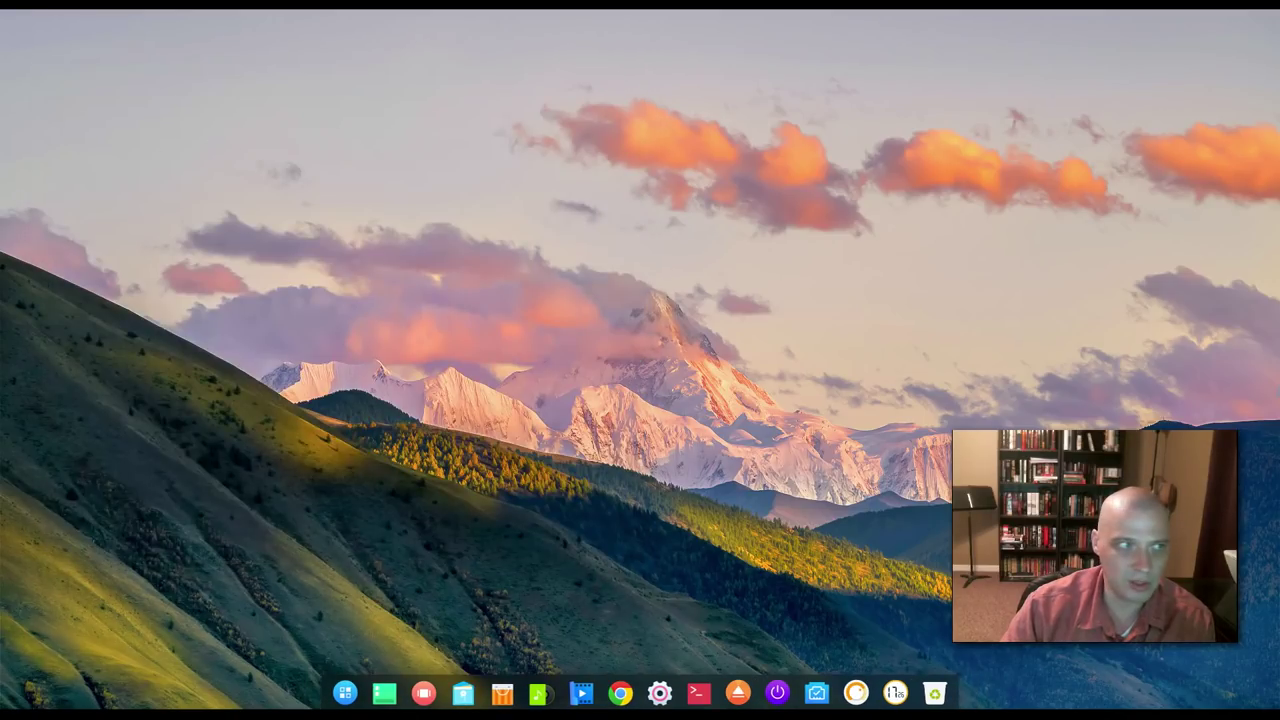
Open ChmSee from the launcher's Office category, view its About information and close the application
{"action": "key", "text": "super"}
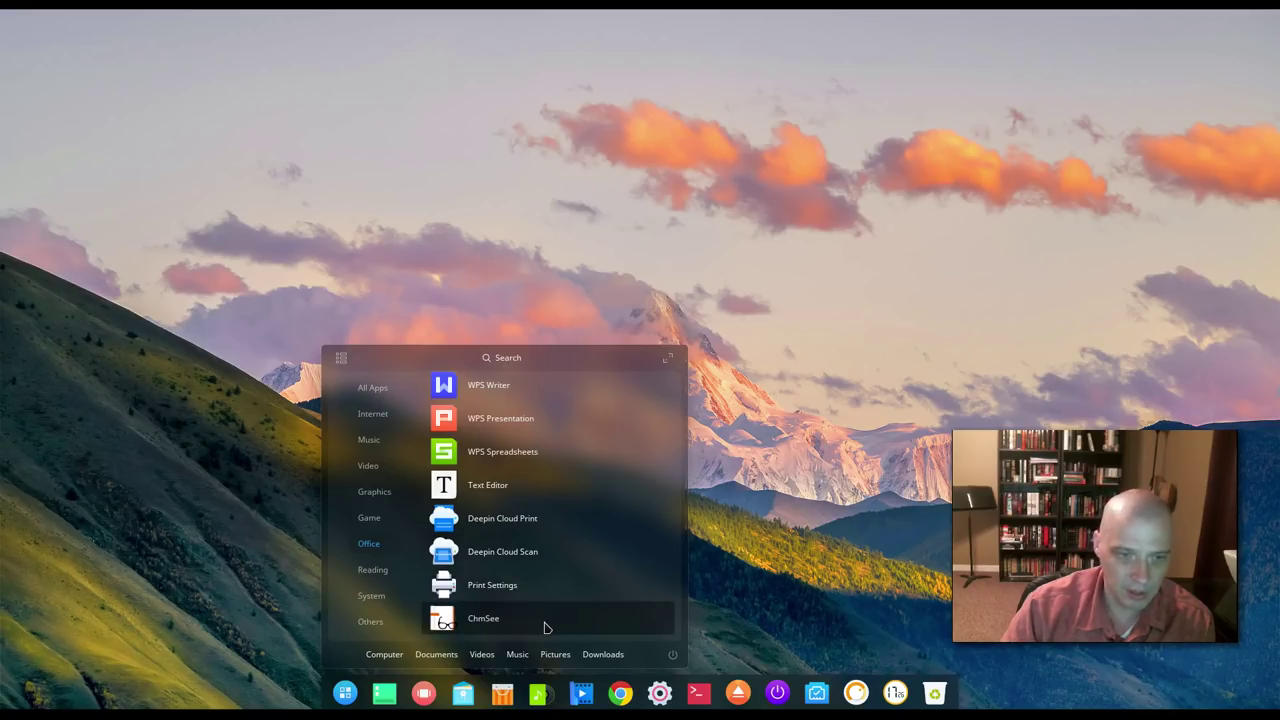
{"action": "left_click", "coordinate": [490, 626]}
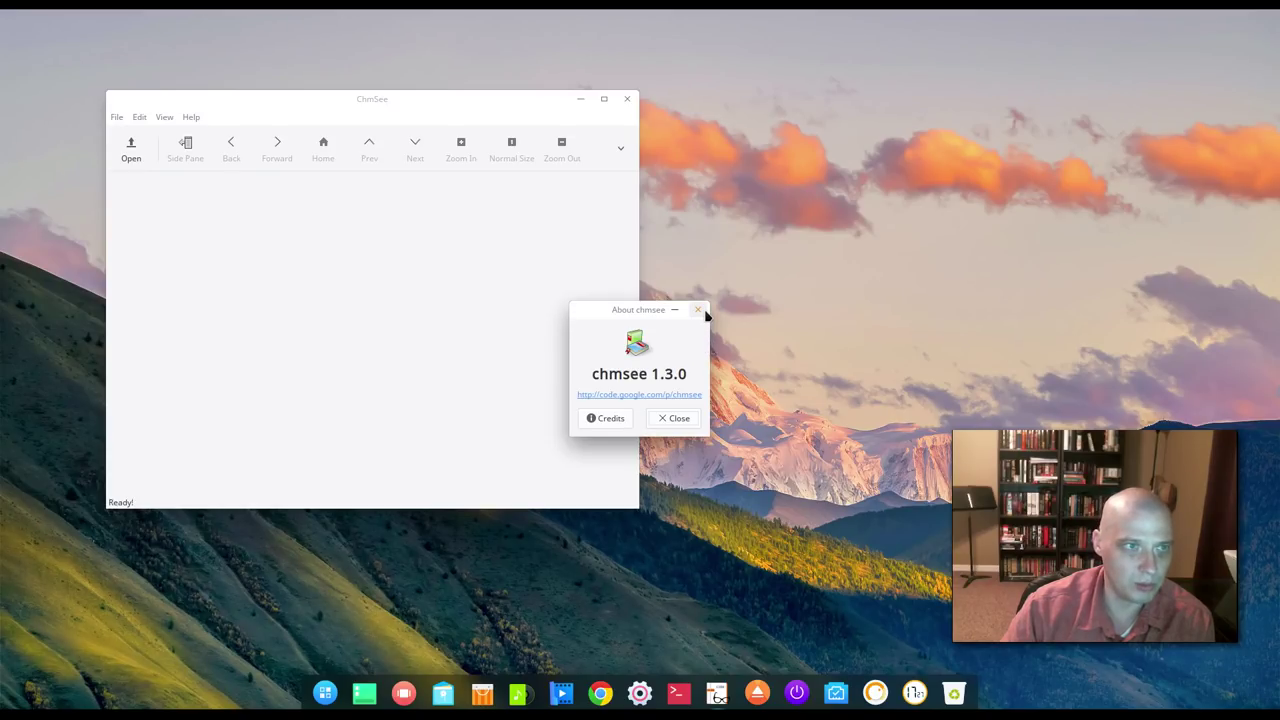
{"action": "left_click", "coordinate": [697, 310]}
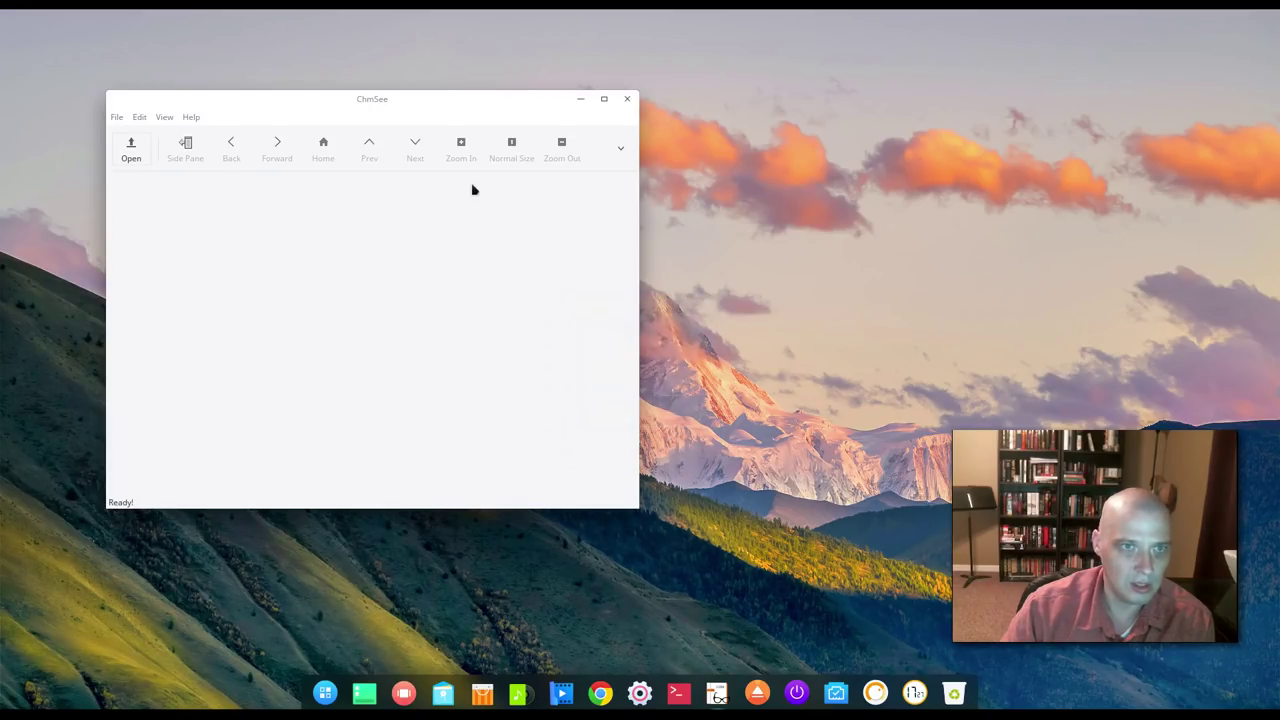
{"action": "left_click", "coordinate": [627, 99]}
Look through the launcher's Reading and System categories and open Deepin File Manager
{"action": "left_click", "coordinate": [350, 692]}
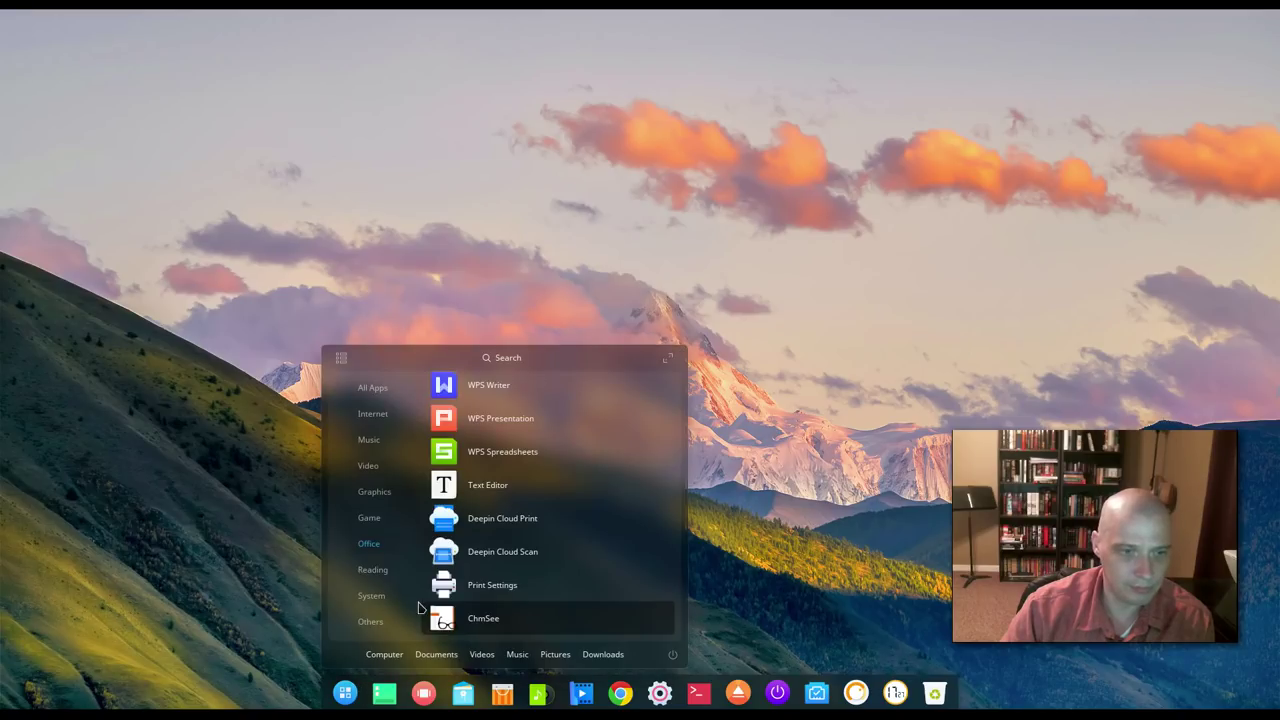
{"action": "left_click", "coordinate": [369, 568]}
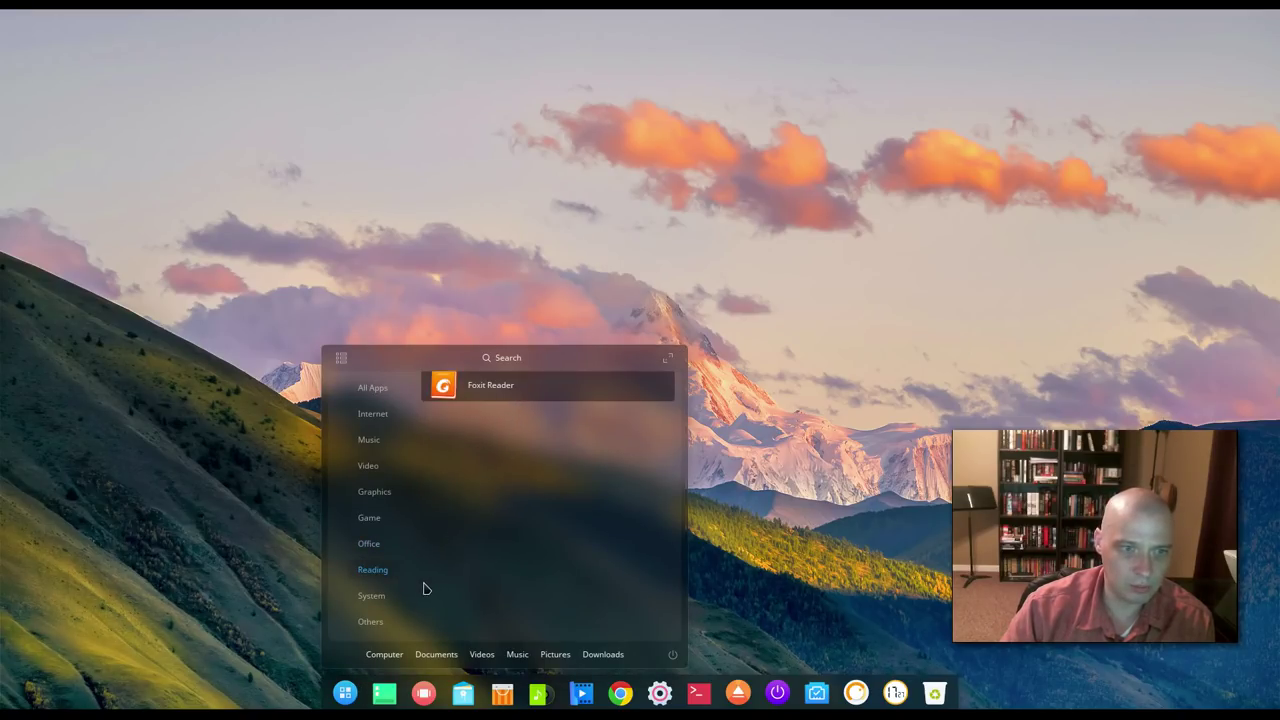
{"action": "left_click", "coordinate": [383, 600]}
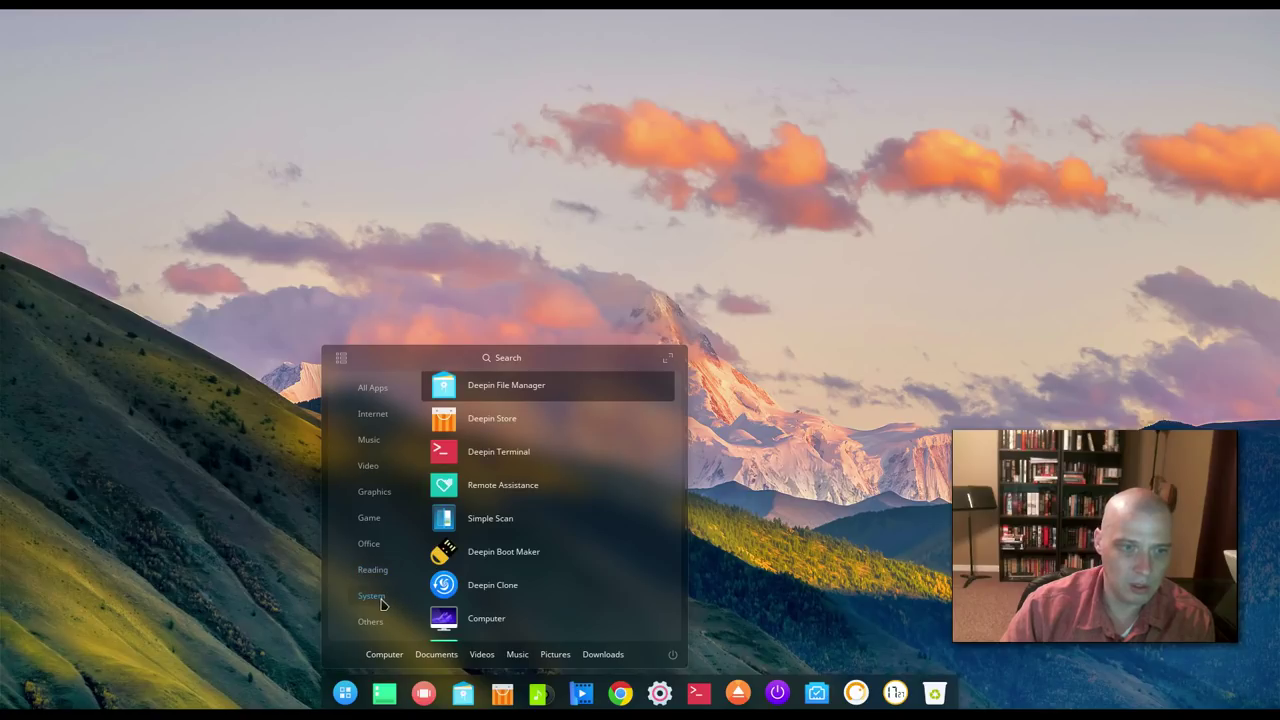
{"action": "left_click", "coordinate": [596, 393]}
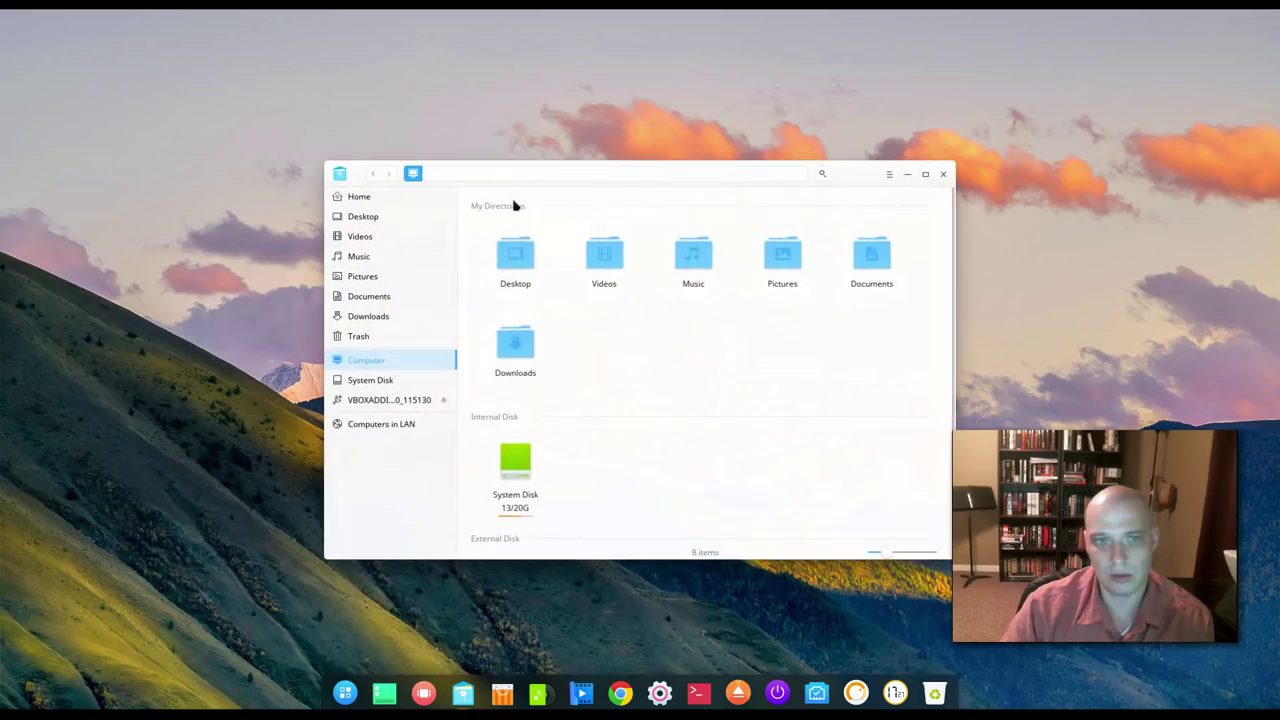
Move the file manager window aside, view its About information and close the file manager
{"action": "left_click_drag", "start_coordinate": [849, 177], "coordinate": [690, 174]}
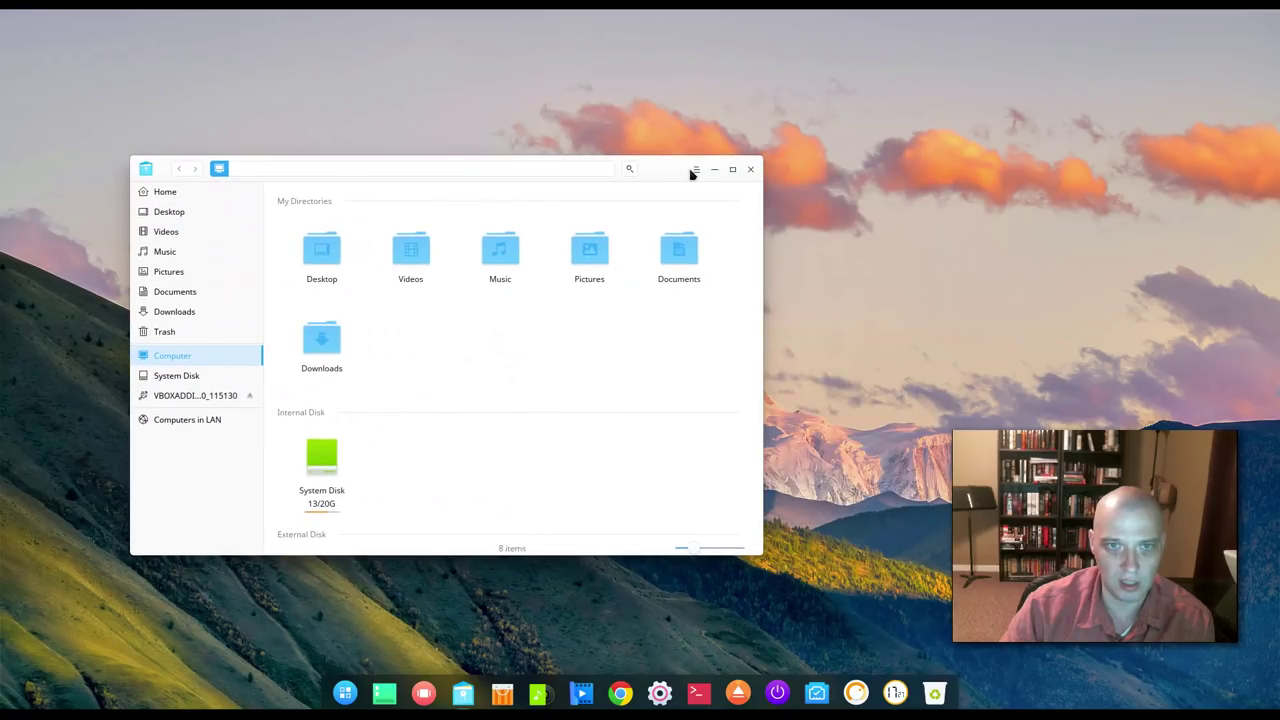
{"action": "left_click", "coordinate": [694, 171]}
{"action": "left_click", "coordinate": [724, 267]}
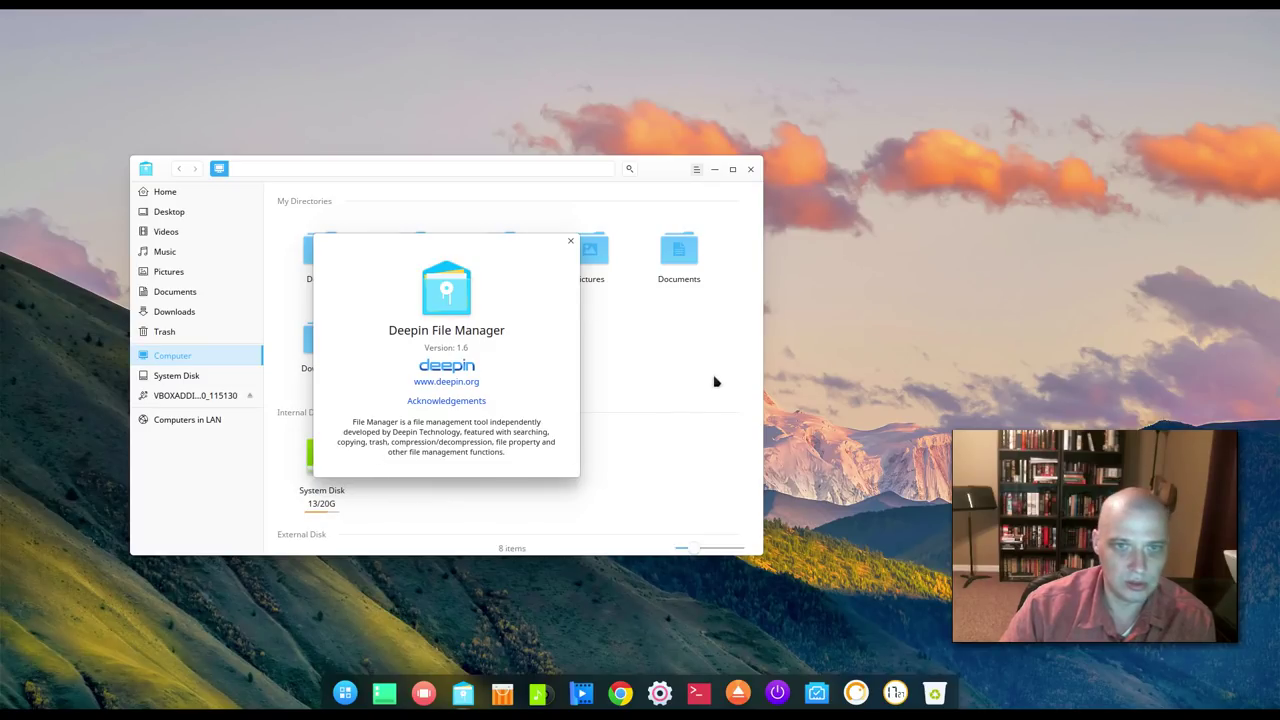
{"action": "left_click", "coordinate": [570, 241]}
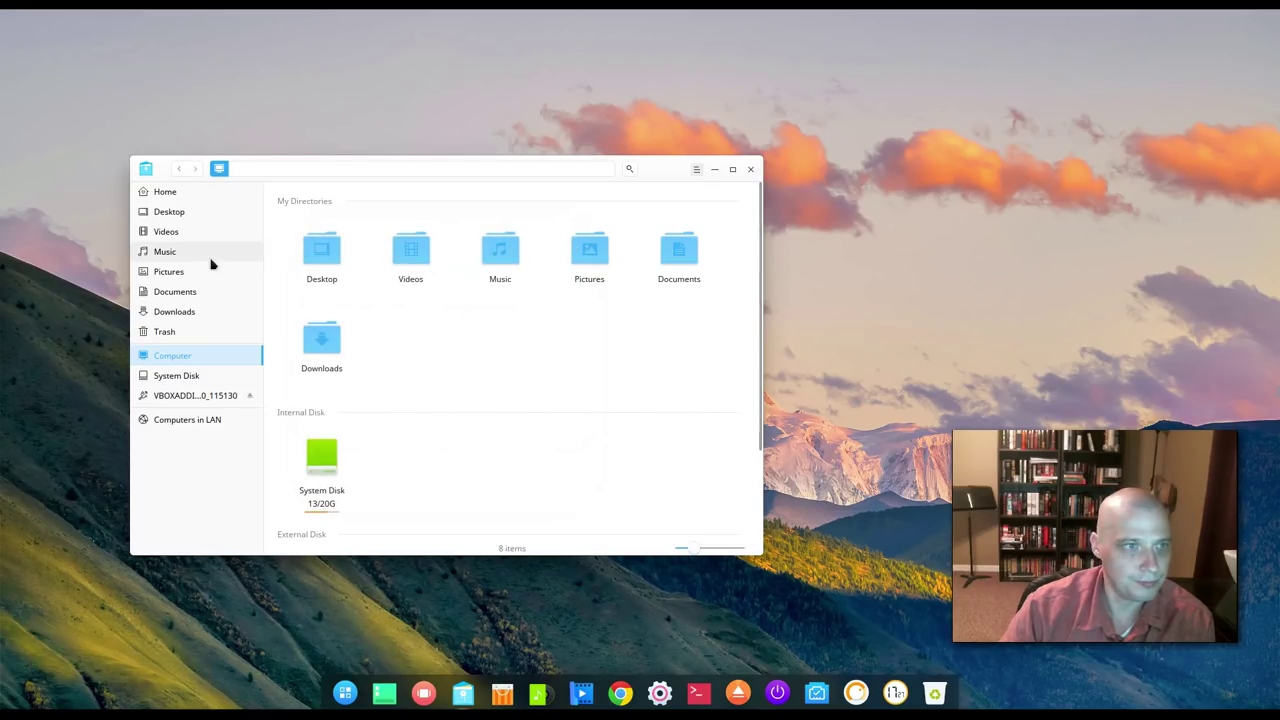
{"action": "left_click", "coordinate": [749, 170]}
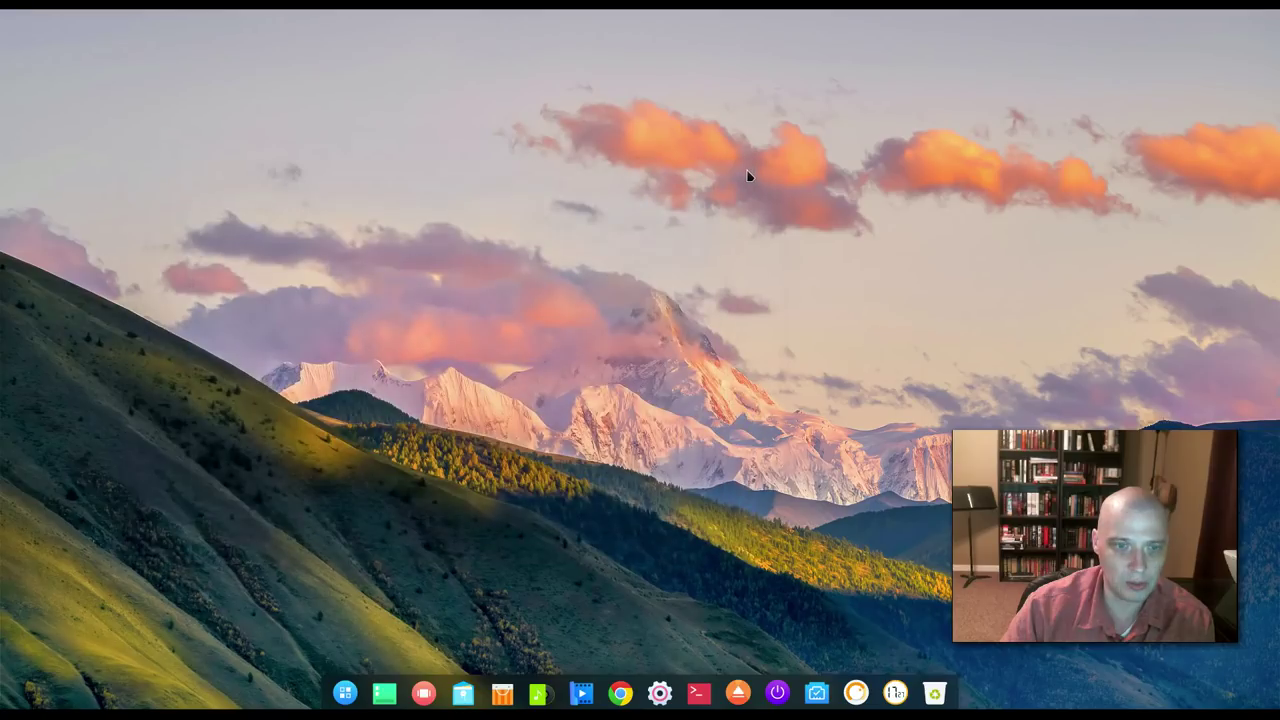
Look through the launcher's Others category, then open the Computer location from the launcher and close its window
{"action": "left_click", "coordinate": [343, 692]}
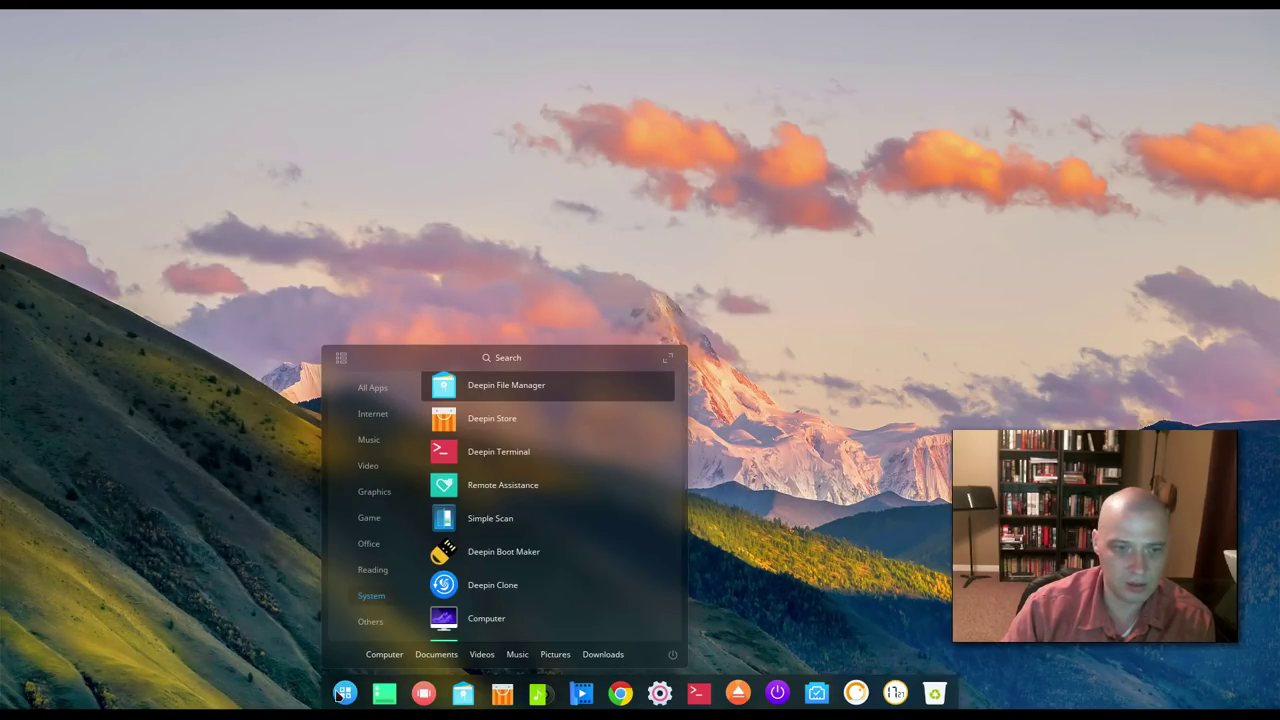
{"action": "left_click", "coordinate": [386, 621]}
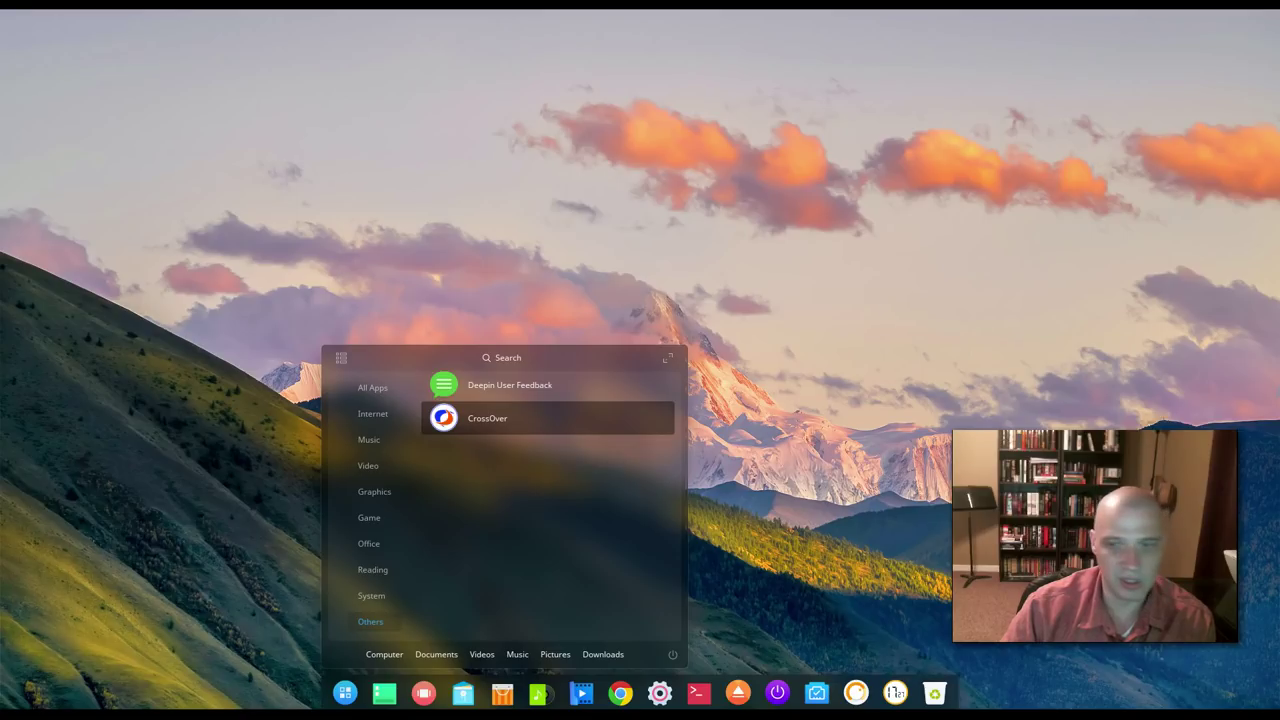
{"action": "left_click", "coordinate": [384, 654]}
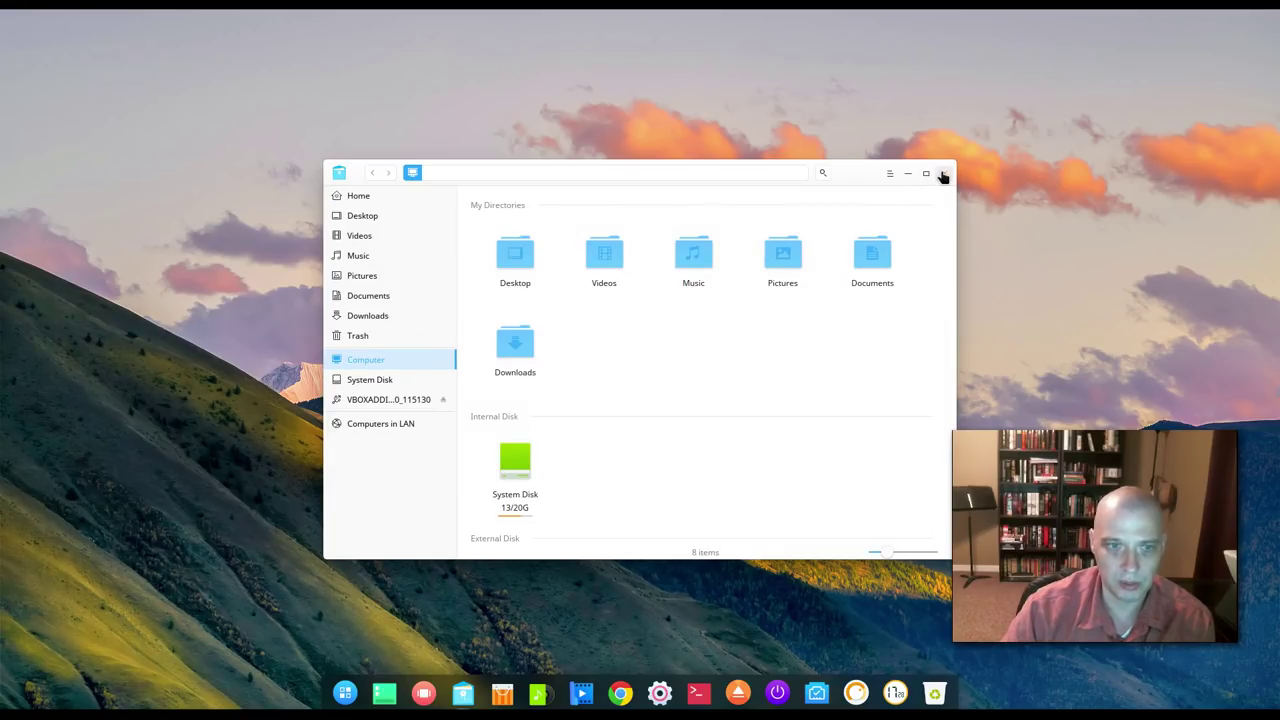
{"action": "left_click", "coordinate": [942, 176]}
Open the Videos folder from the launcher's folder shortcuts and close its window
{"action": "left_click", "coordinate": [345, 692]}
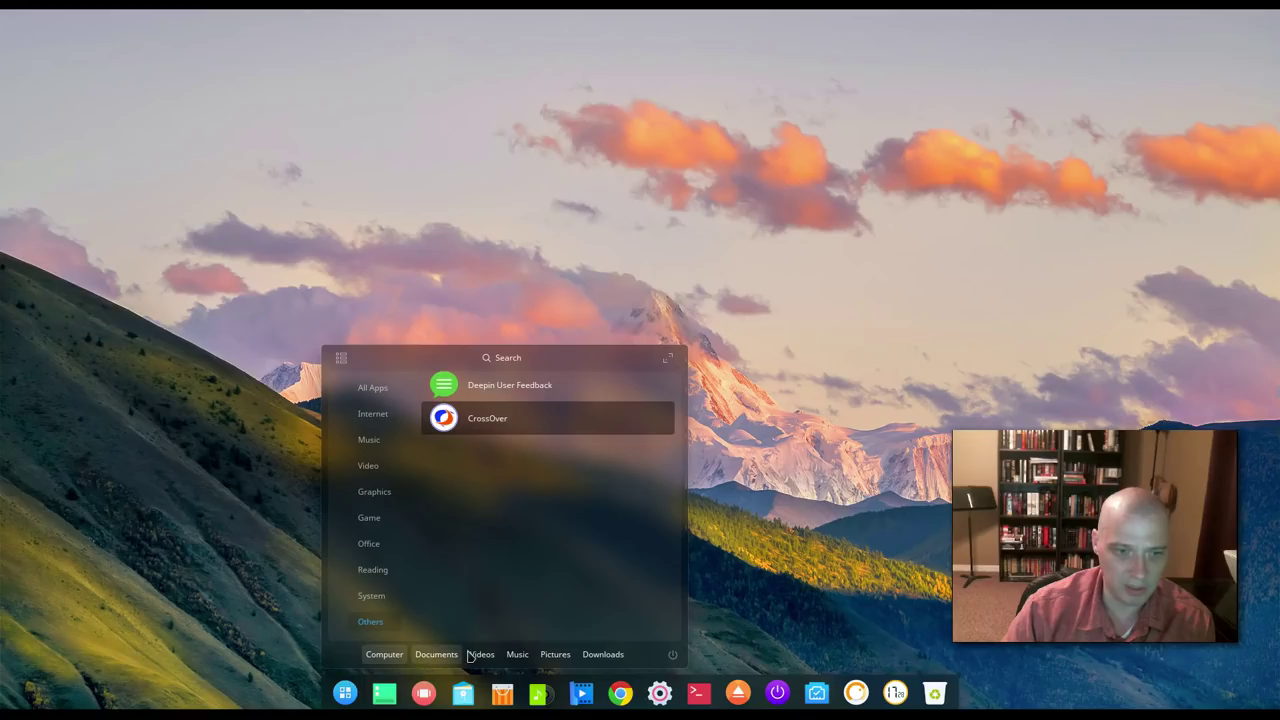
{"action": "left_click", "coordinate": [470, 654]}
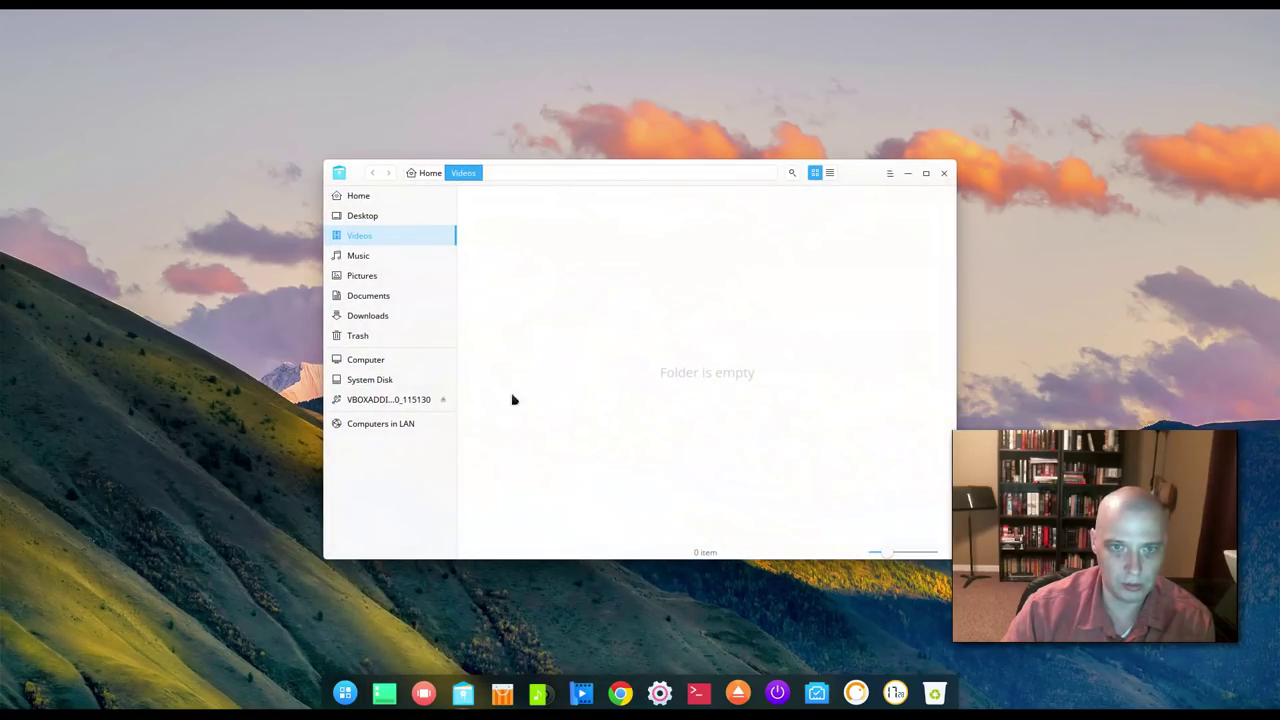
{"action": "left_click", "coordinate": [943, 173]}
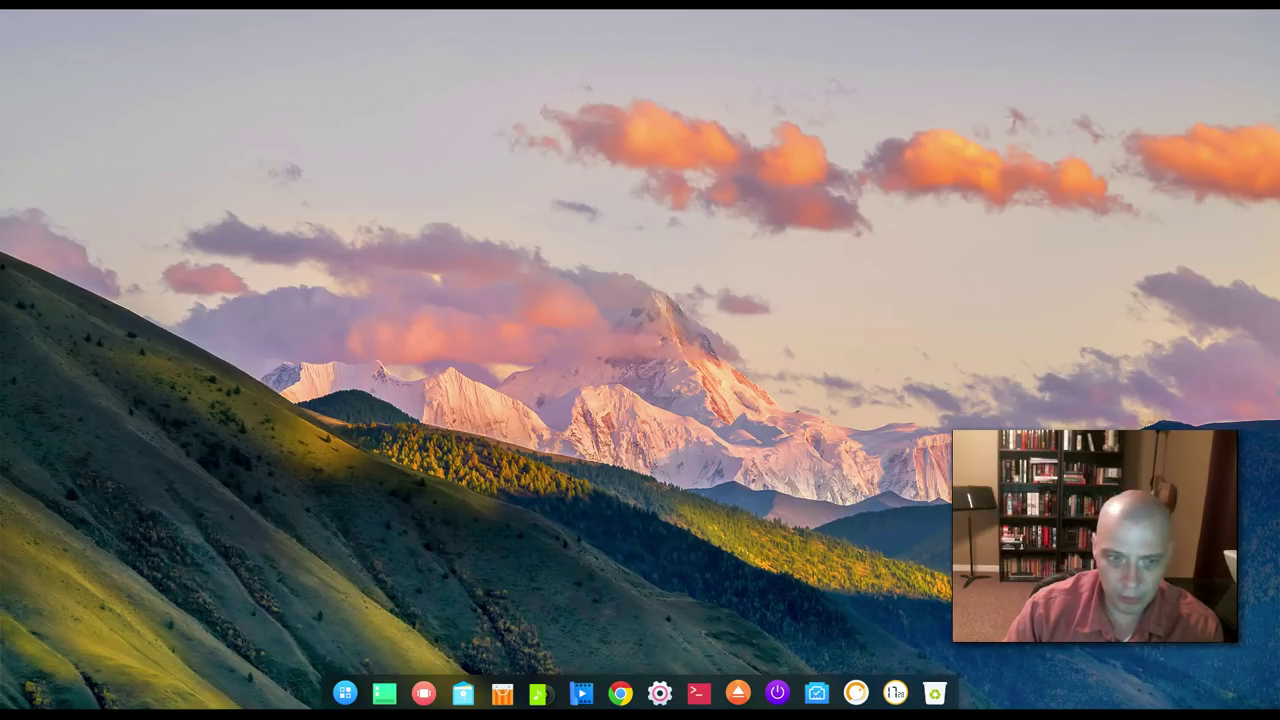
Preview the second and third workspaces in the multitasking view and switch to the fourth workspace
{"action": "left_click", "coordinate": [427, 697]}
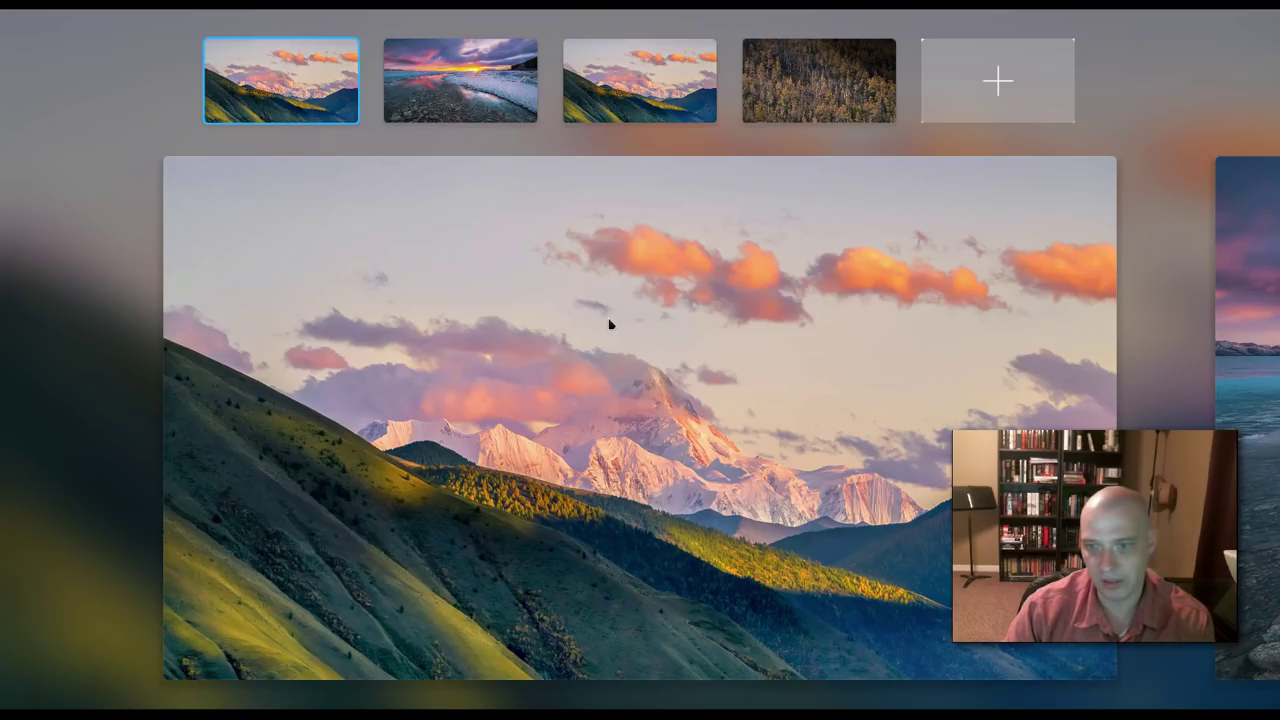
{"action": "left_click", "coordinate": [460, 101]}
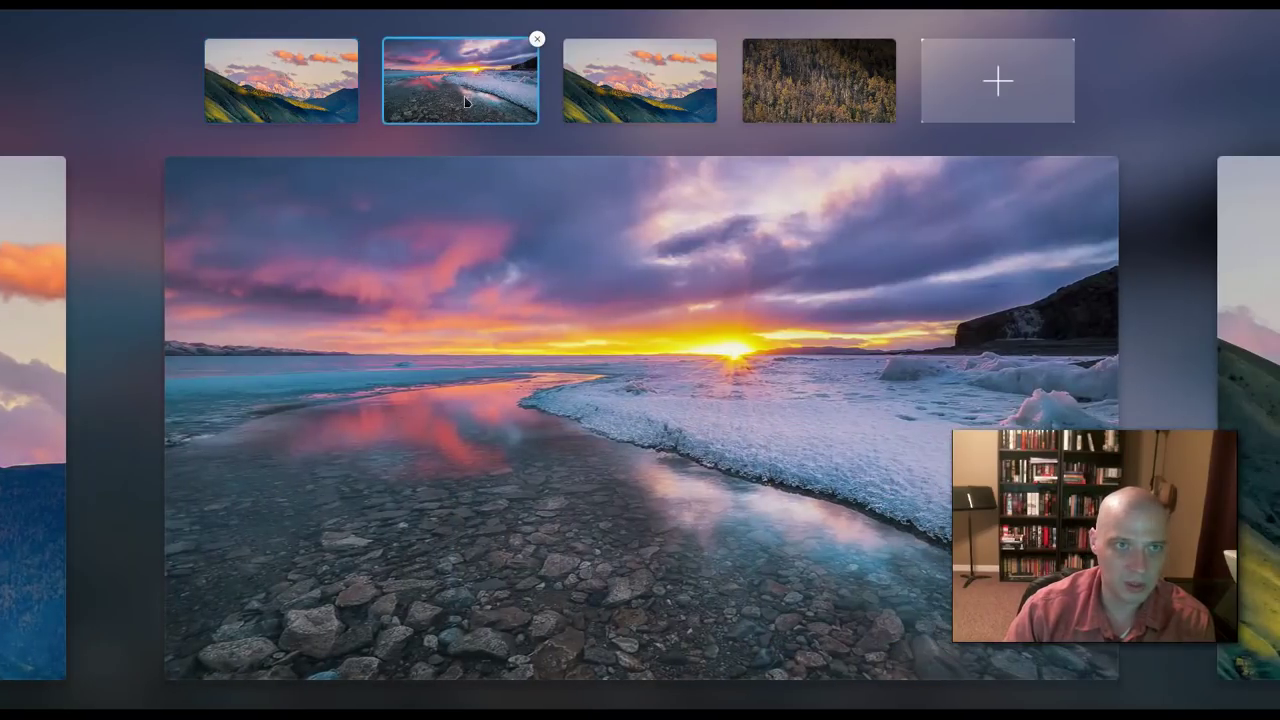
{"action": "left_click", "coordinate": [637, 102]}
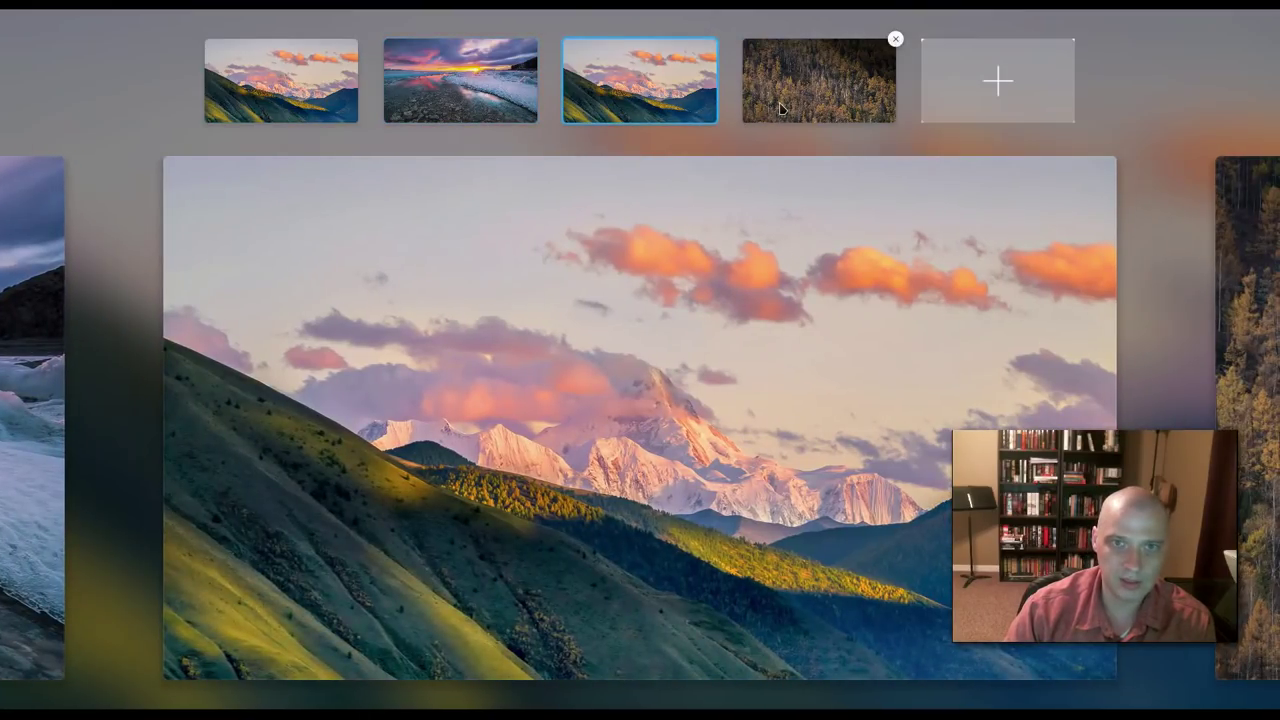
{"action": "left_click", "coordinate": [819, 92]}
{"action": "left_click", "coordinate": [722, 327]}
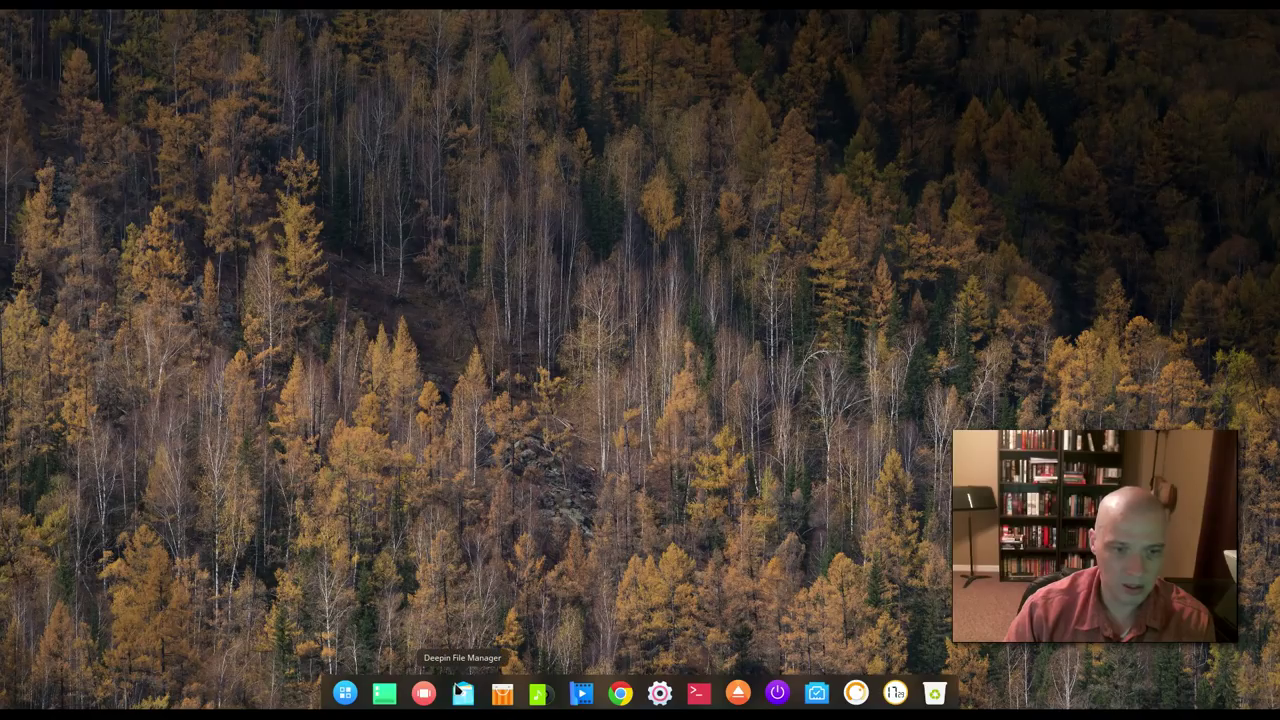
Open Deepin File Manager on the fourth workspace and switch to the third workspace through the multitasking view
{"action": "left_click", "coordinate": [461, 692]}
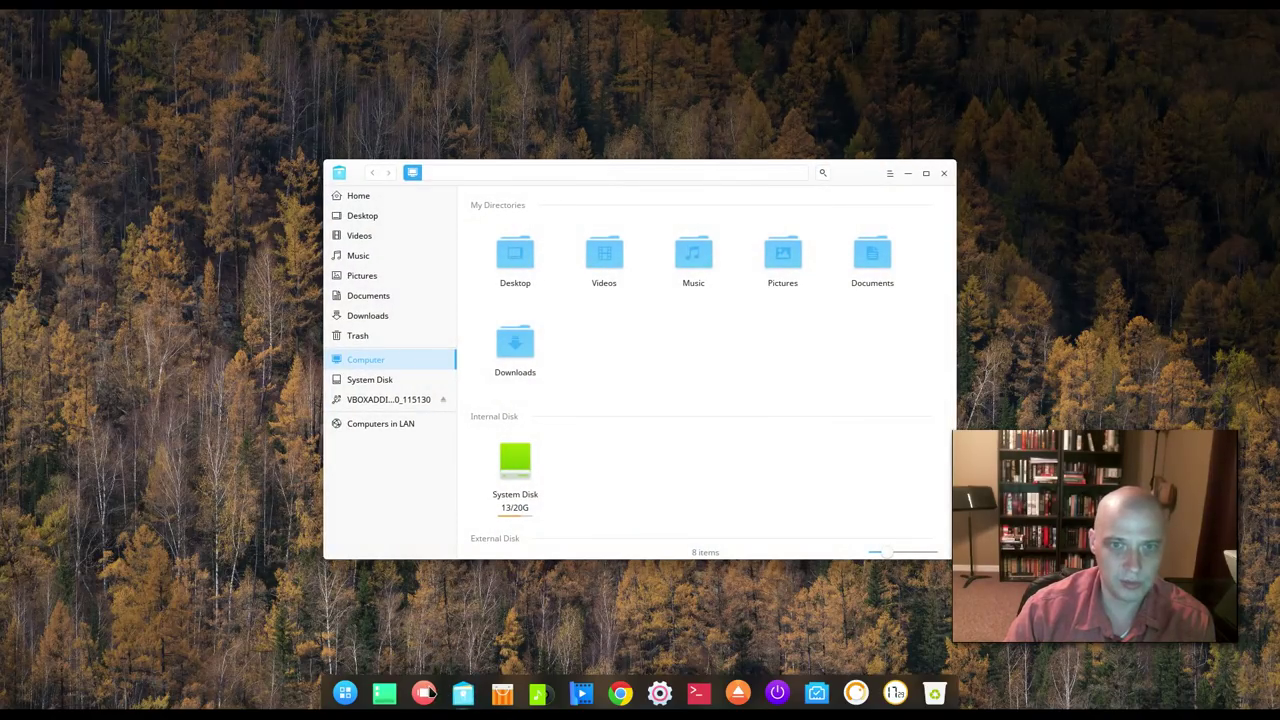
{"action": "left_click", "coordinate": [384, 692]}
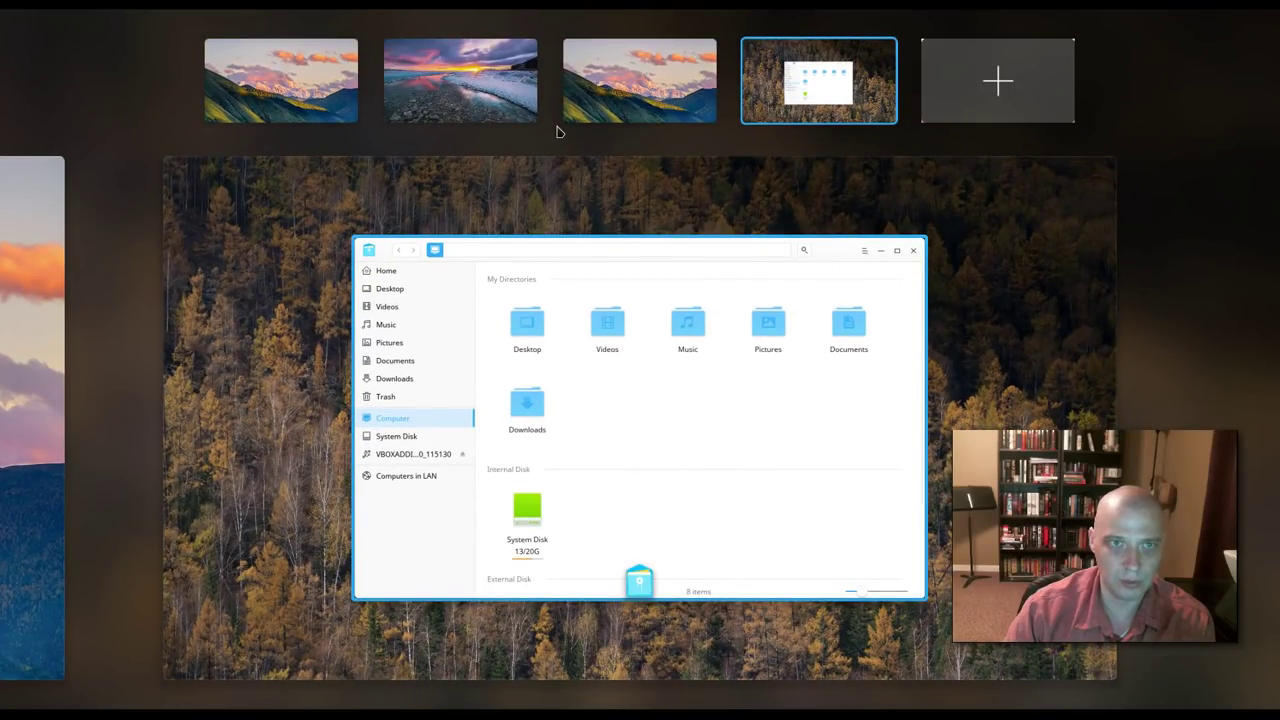
{"action": "left_click", "coordinate": [601, 84]}
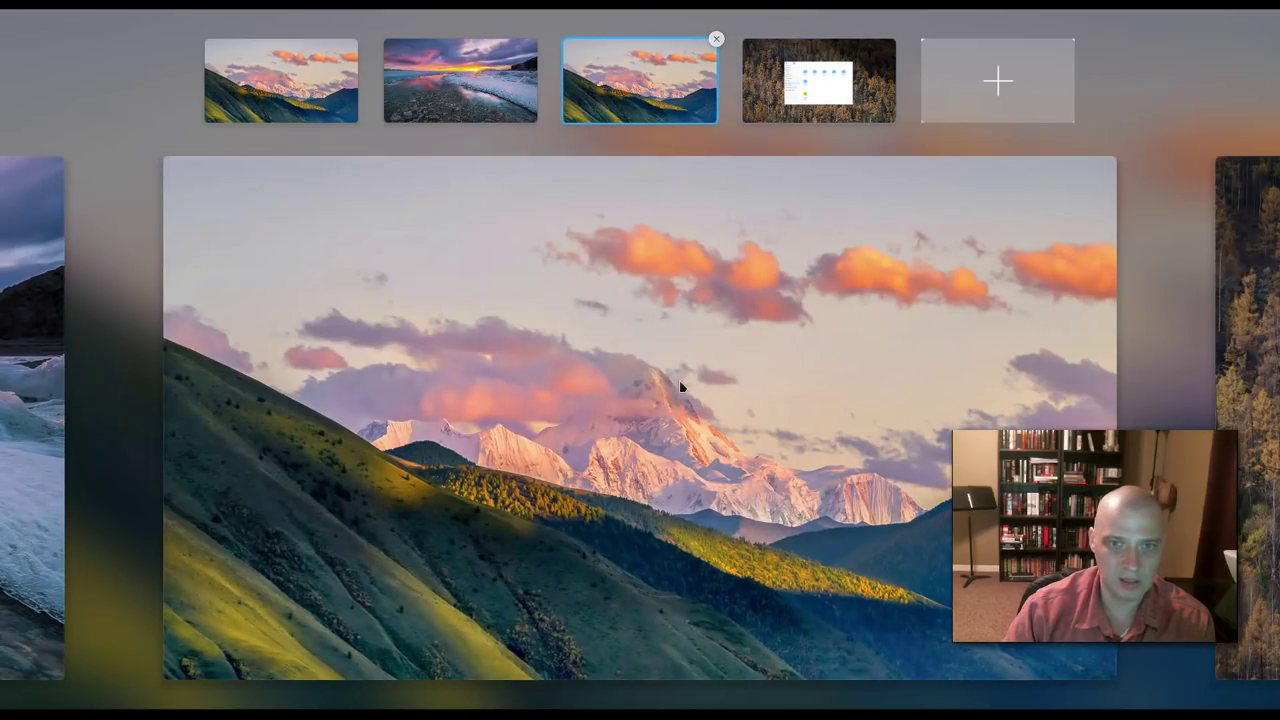
{"action": "left_click", "coordinate": [686, 378]}
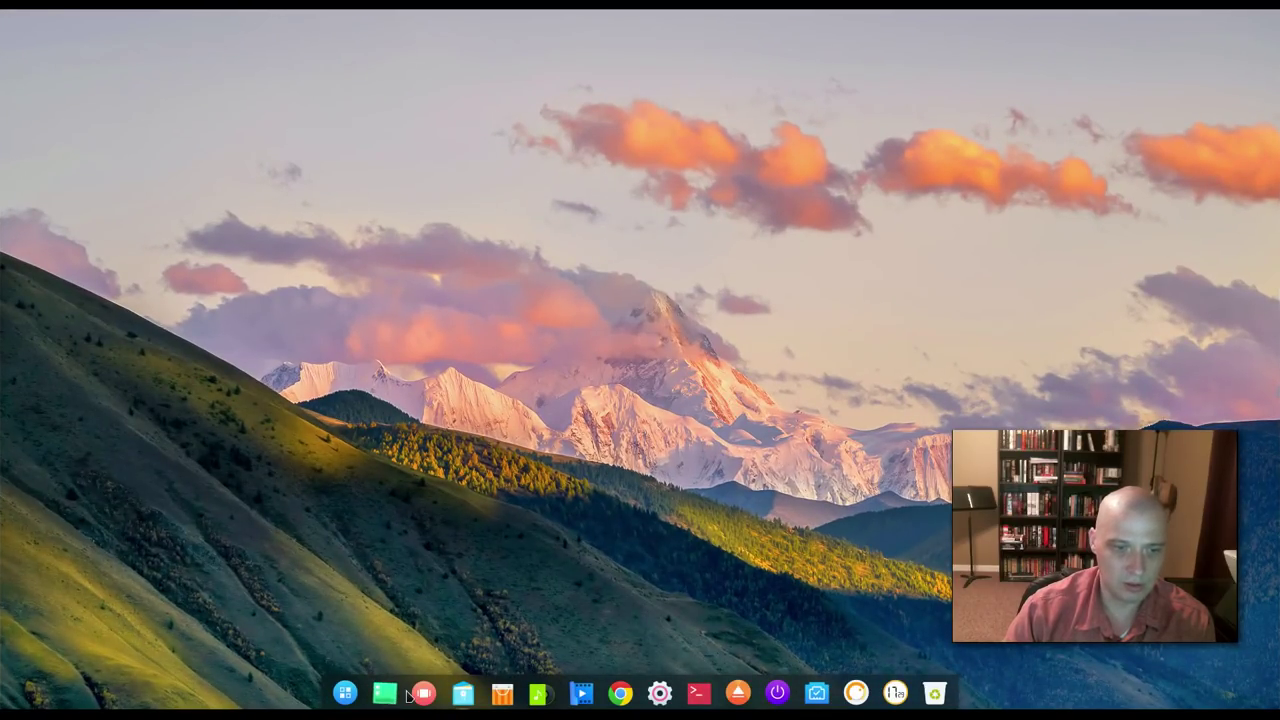
Return to the fourth workspace through the multitasking view and clear the file manager window from the desktop
{"action": "left_click", "coordinate": [388, 700]}
{"action": "left_click", "coordinate": [799, 87]}
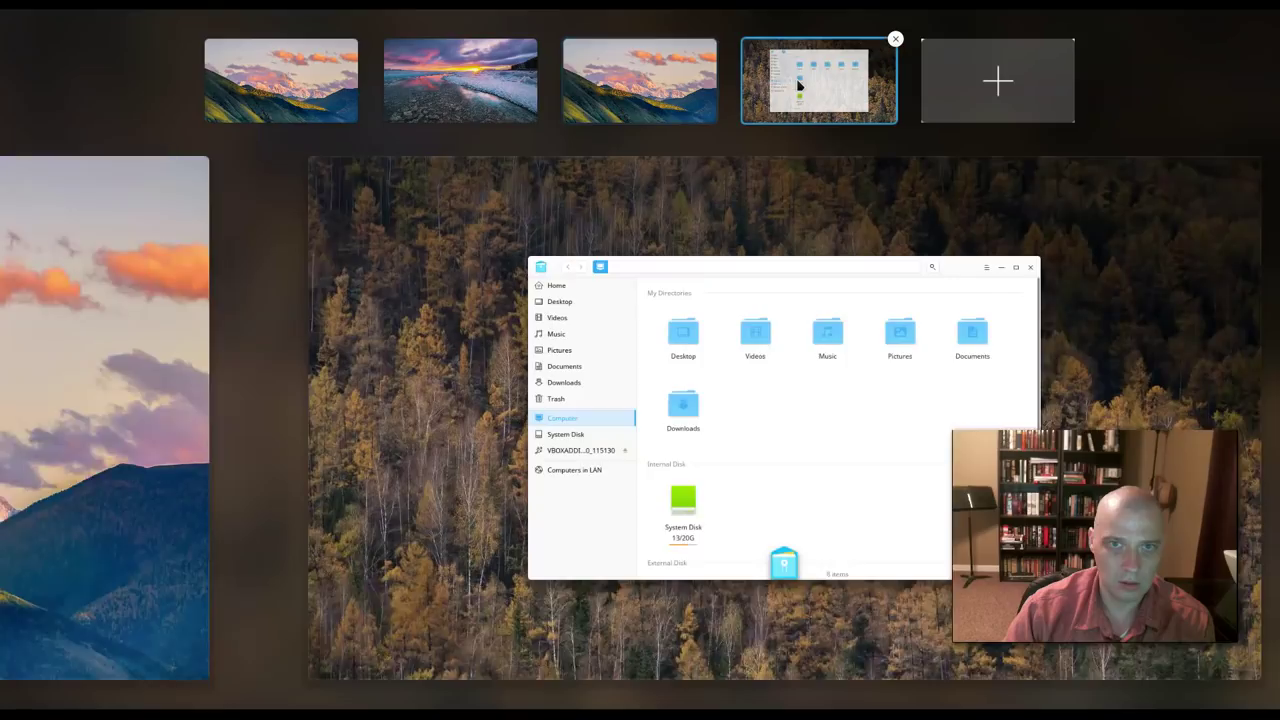
{"action": "left_click", "coordinate": [597, 500]}
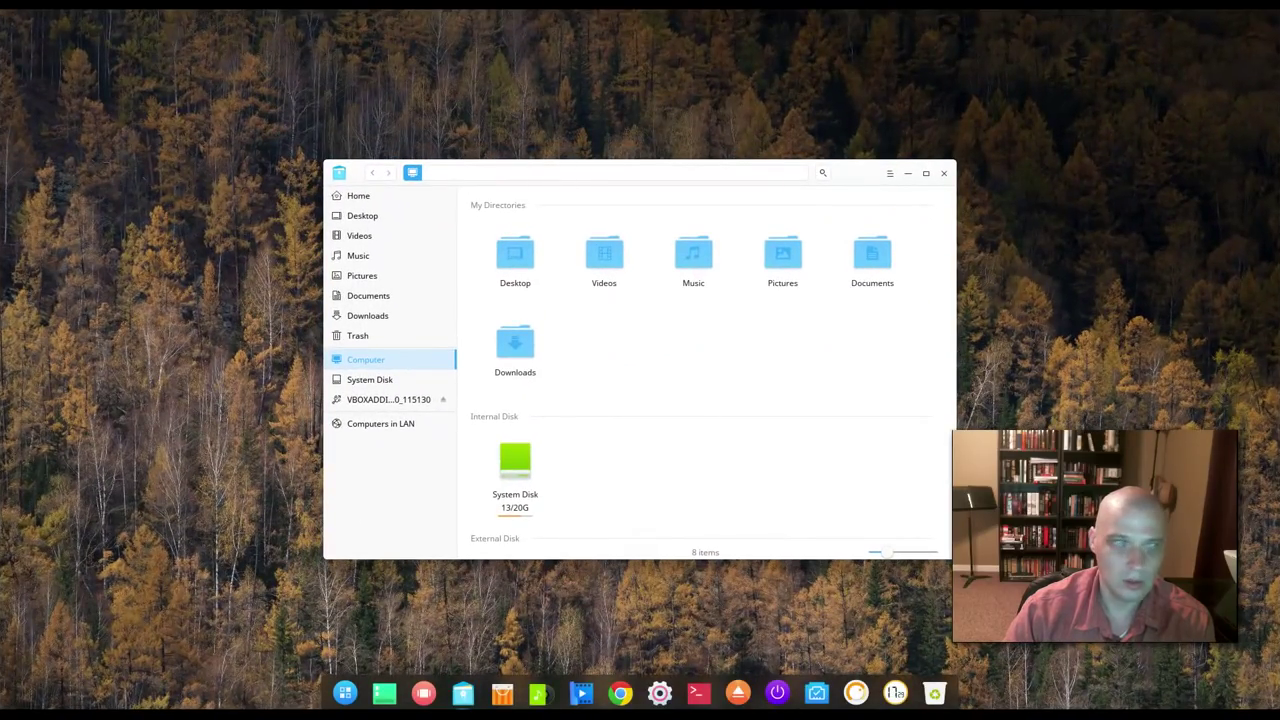
{"action": "key", "text": "super+d"}
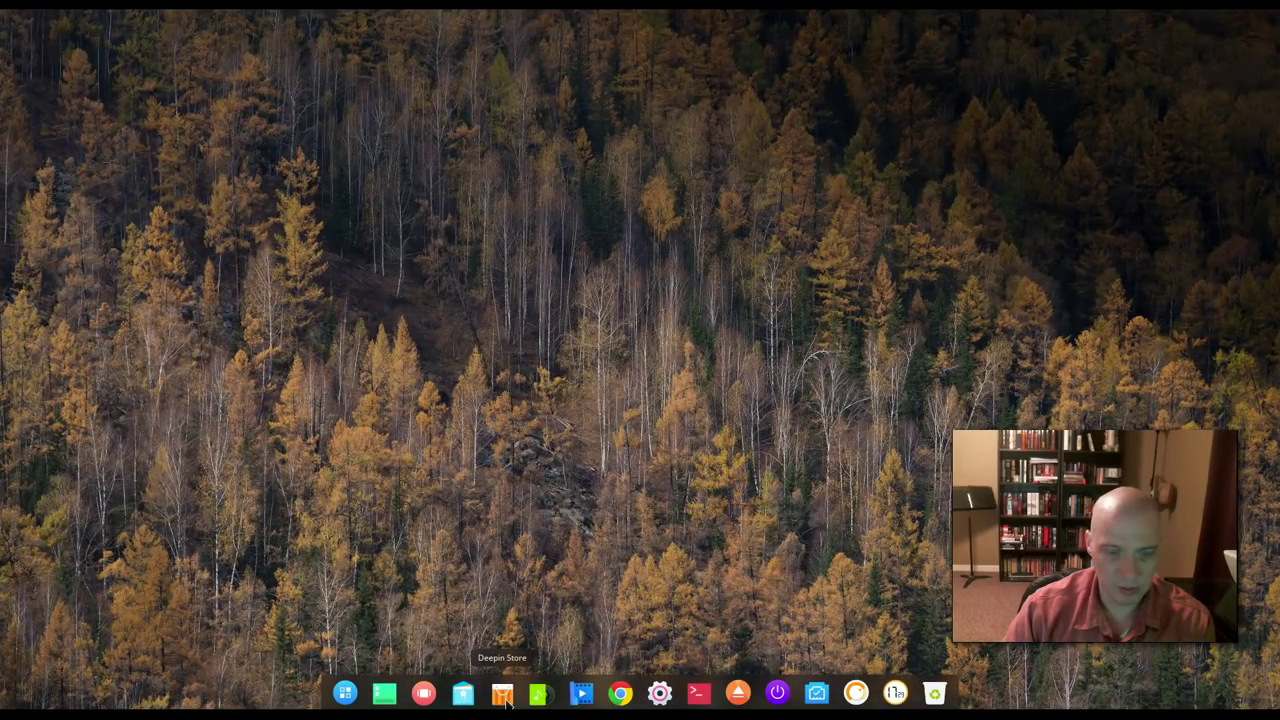
Open Deepin Store, move its window clear of the webcam area and start a search in the store
{"action": "left_click", "coordinate": [503, 697]}
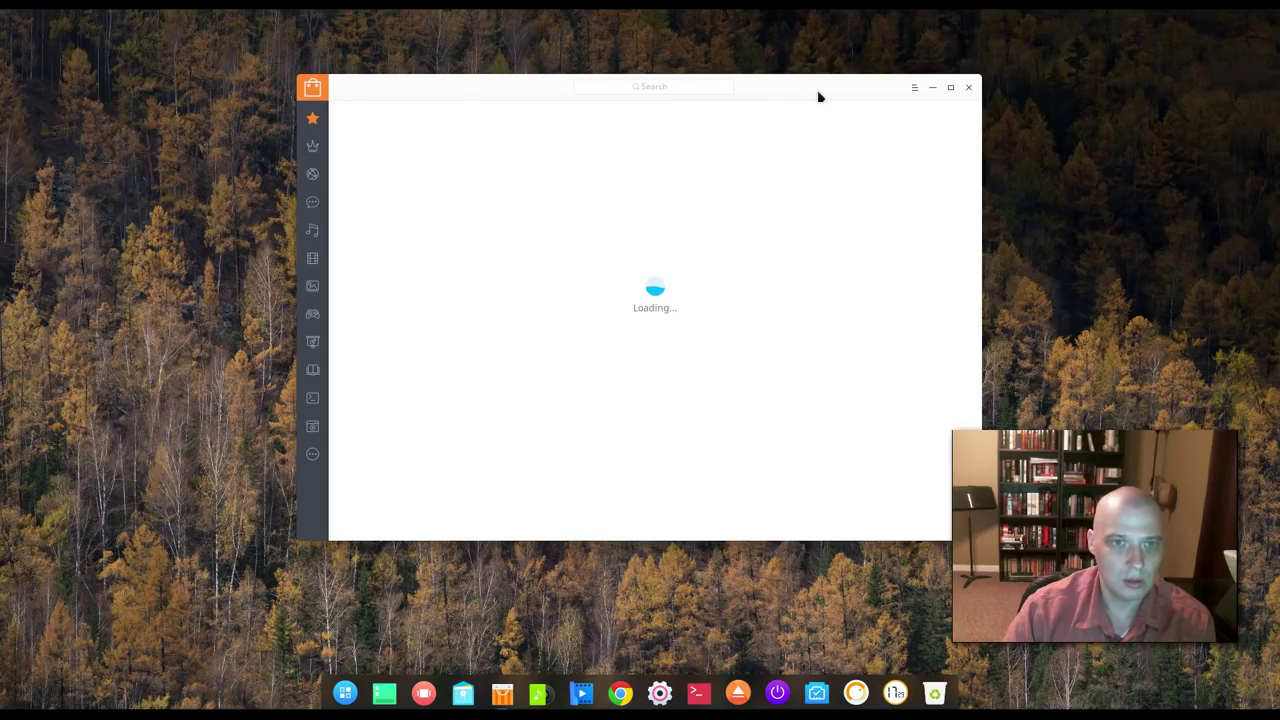
{"action": "left_click_drag", "start_coordinate": [797, 100], "coordinate": [697, 148]}
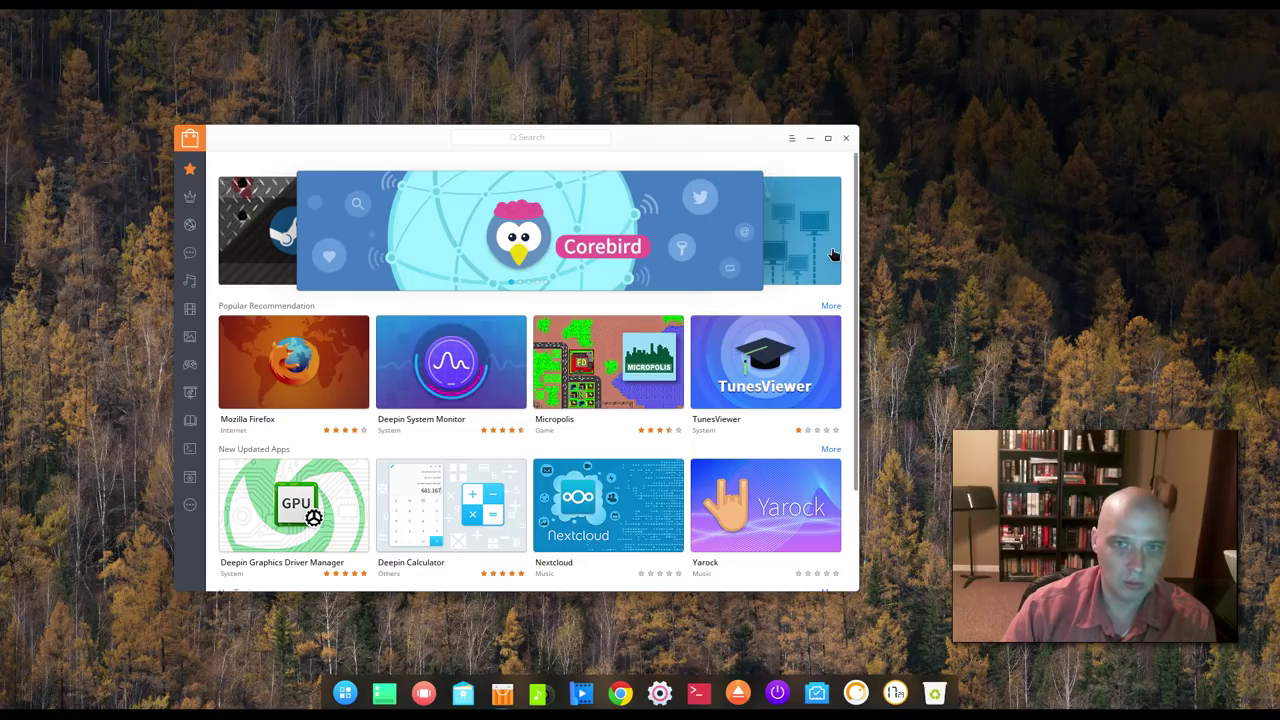
{"action": "left_click_drag", "start_coordinate": [856, 218], "coordinate": [869, 141]}
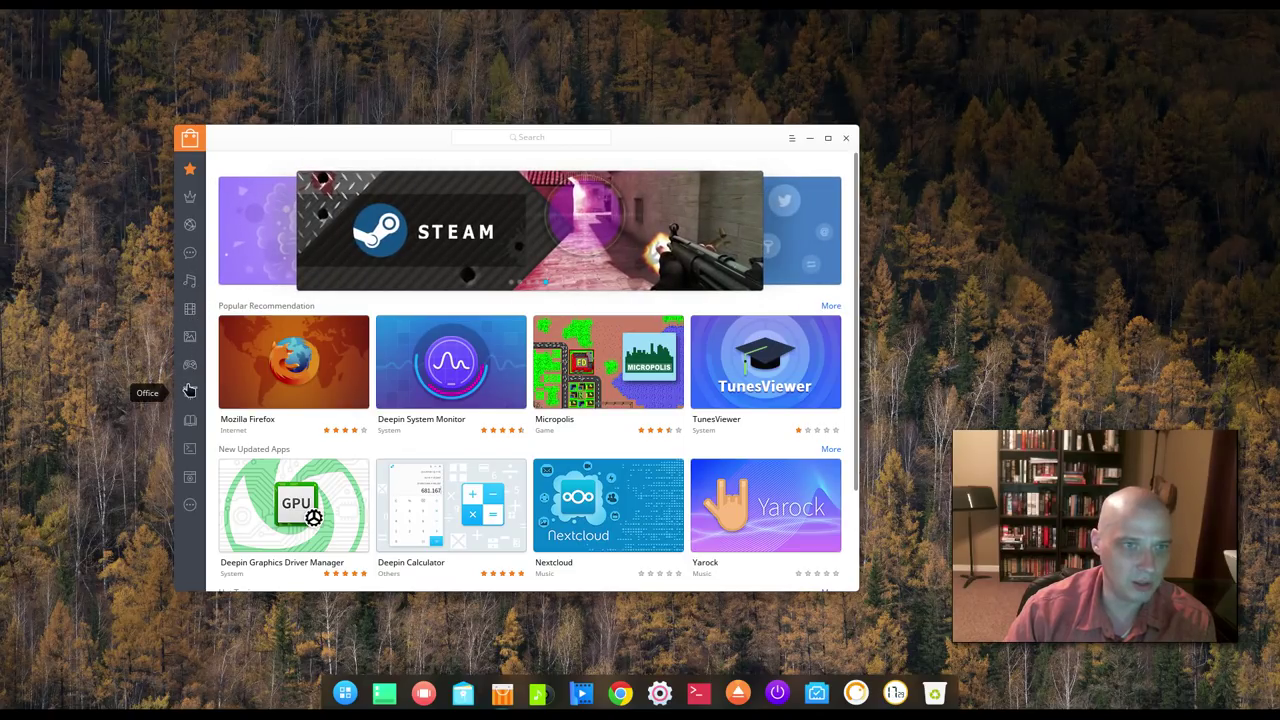
{"action": "left_click", "coordinate": [581, 139]}
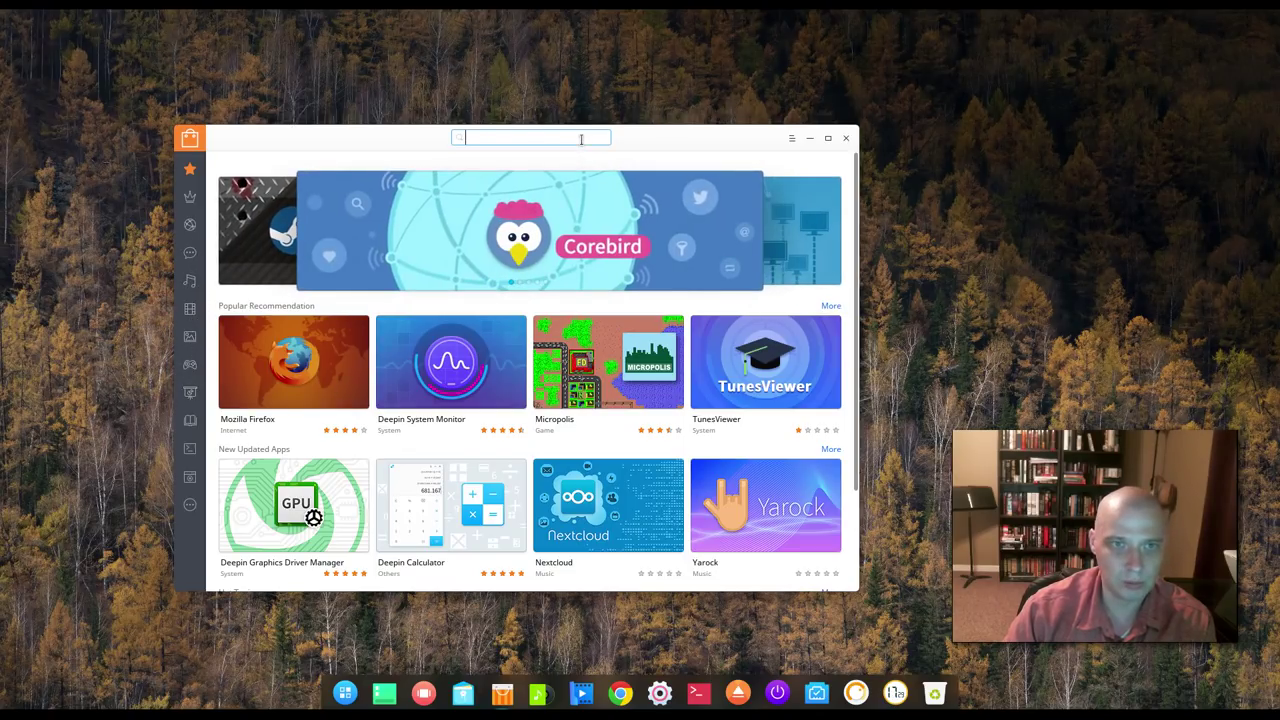